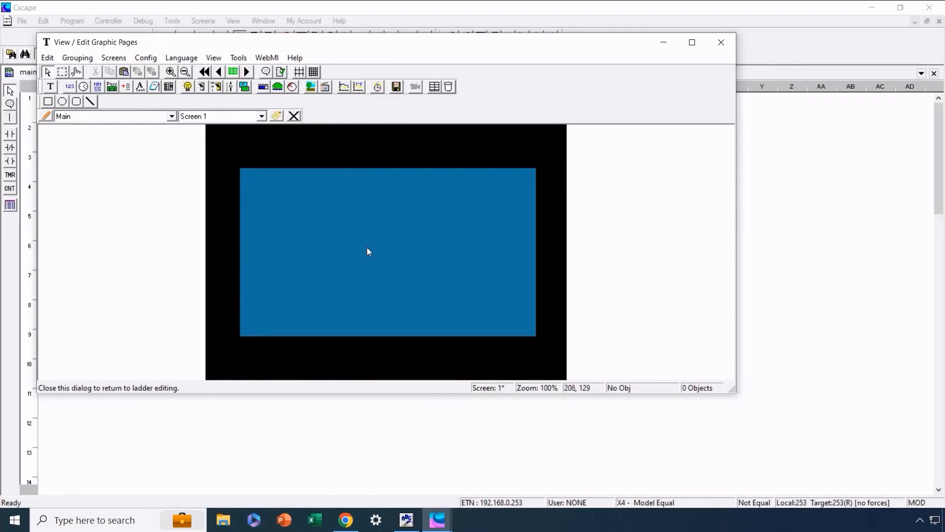
Place a bitmap object on Screen 1 and stretch it to fill the whole 480 x 272 display area.
left_click(310, 87)
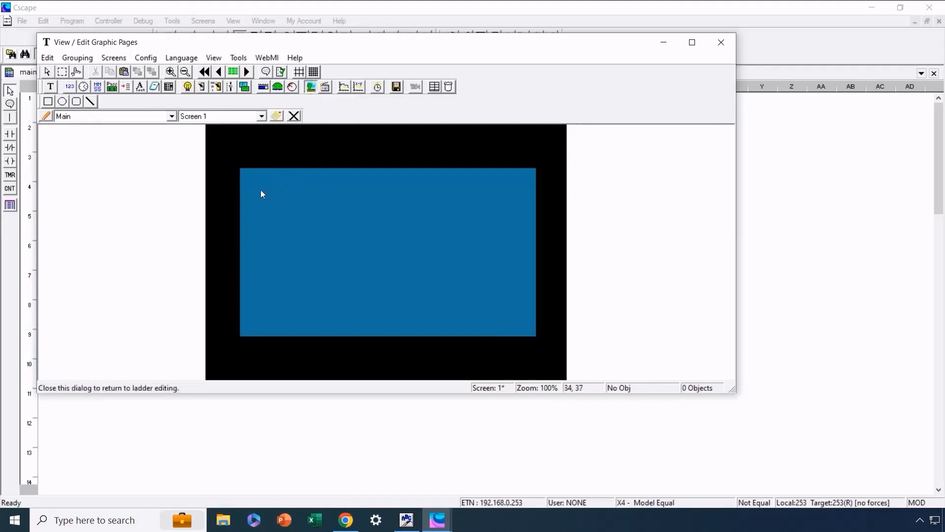
left_click_drag(255, 178, 435, 278)
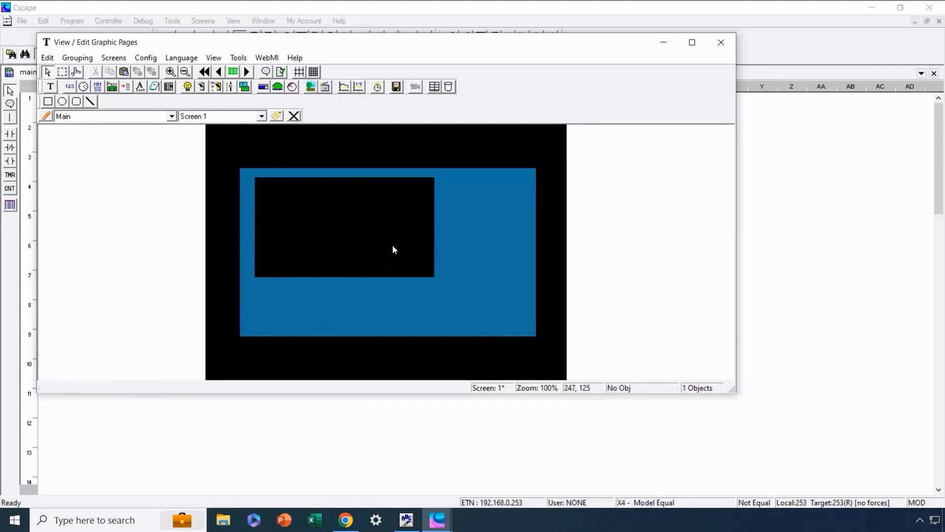
left_click_drag(437, 227, 302, 206)
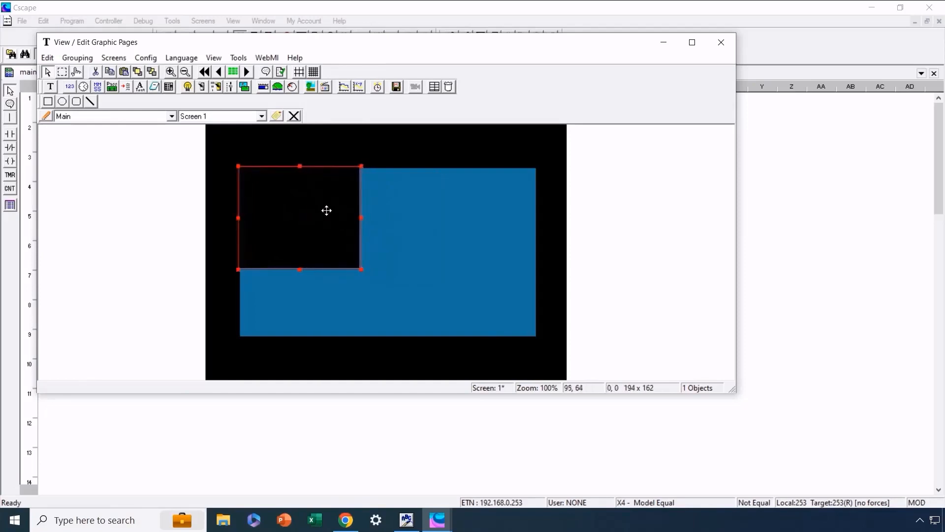
left_click_drag(368, 218, 538, 218)
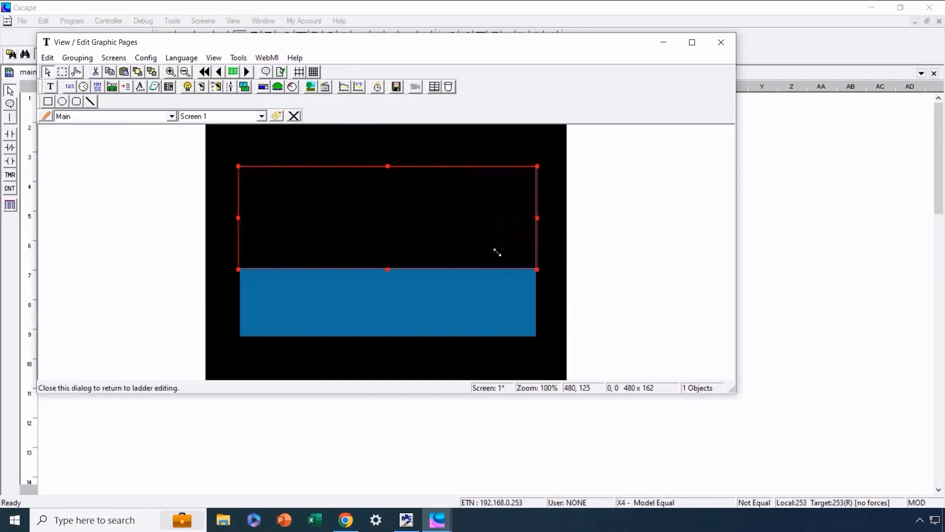
left_click_drag(385, 269, 377, 339)
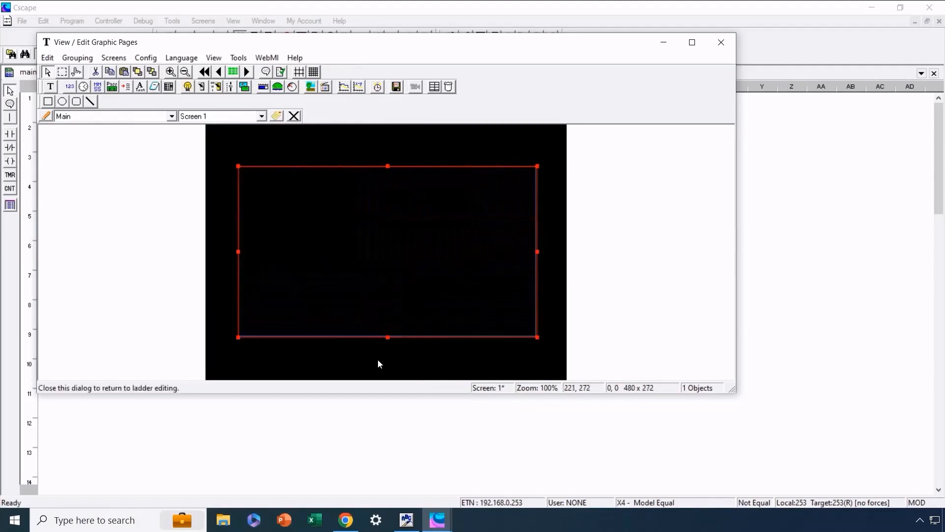
Set the bitmap object to 32768 colors and turn off Scale to fit.
double_click(399, 276)
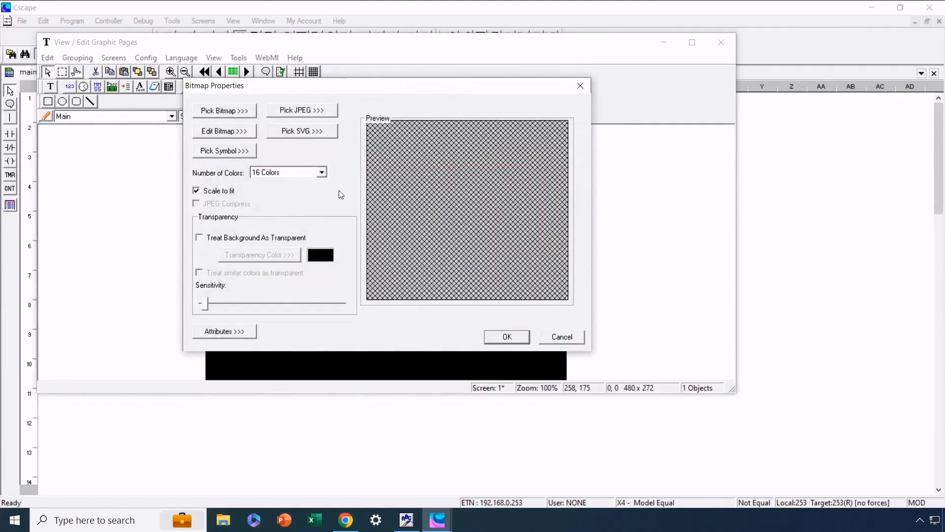
left_click(321, 173)
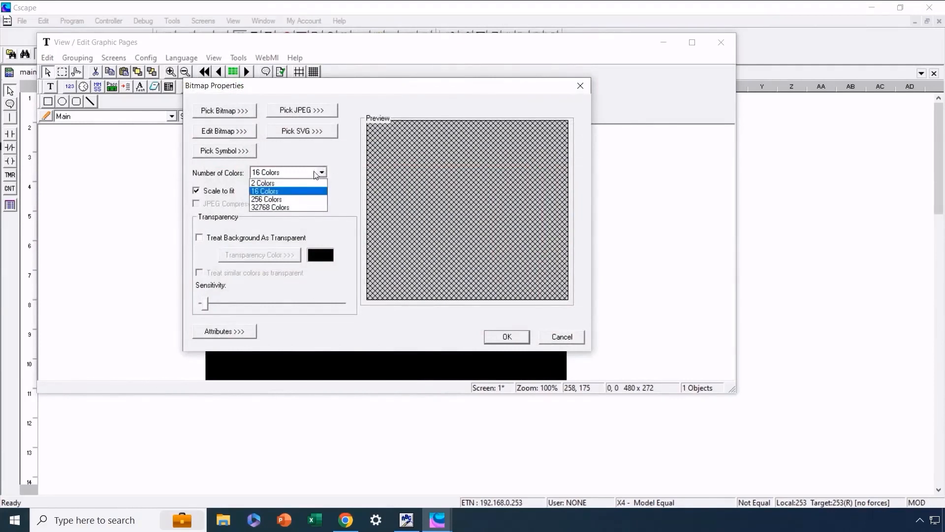
left_click(294, 207)
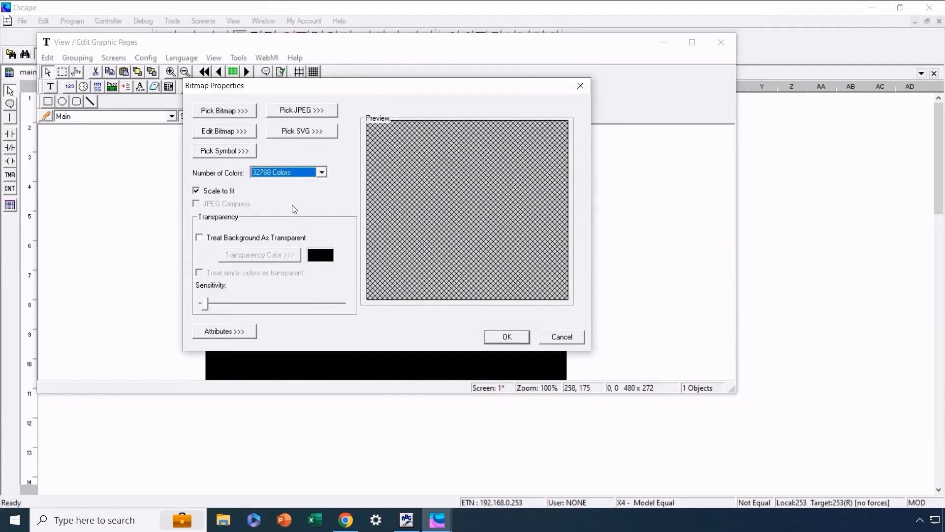
left_click(196, 192)
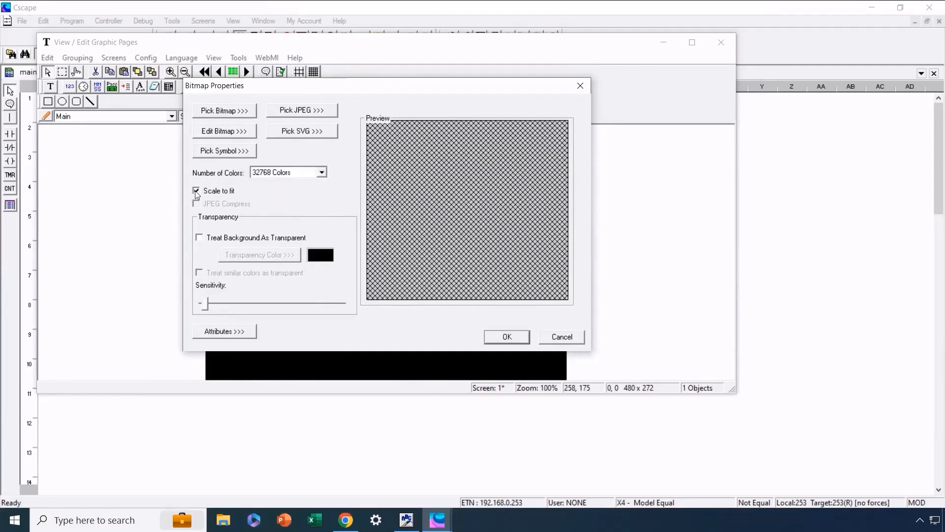
left_click(196, 191)
Load the "Thermostat Final Scaled" bitmap from Project Images as the screen background and apply the bitmap properties.
left_click(230, 112)
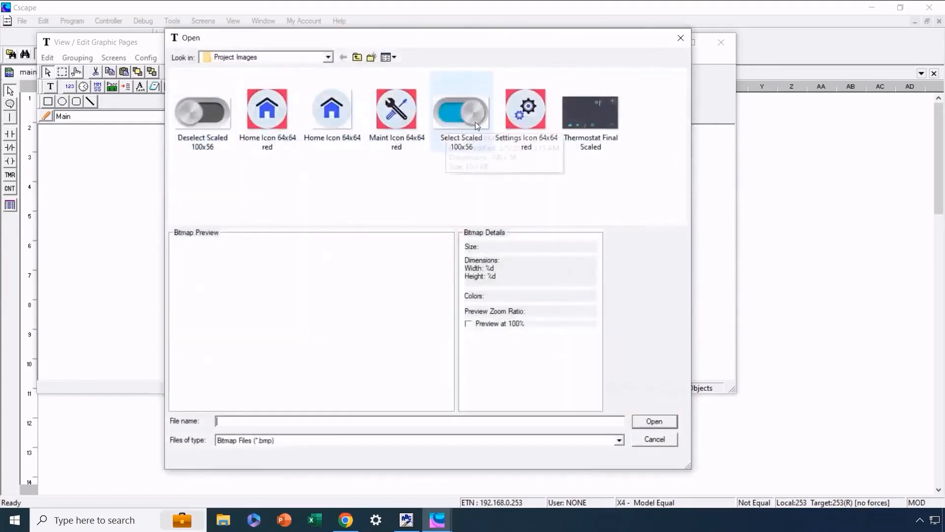
left_click(583, 113)
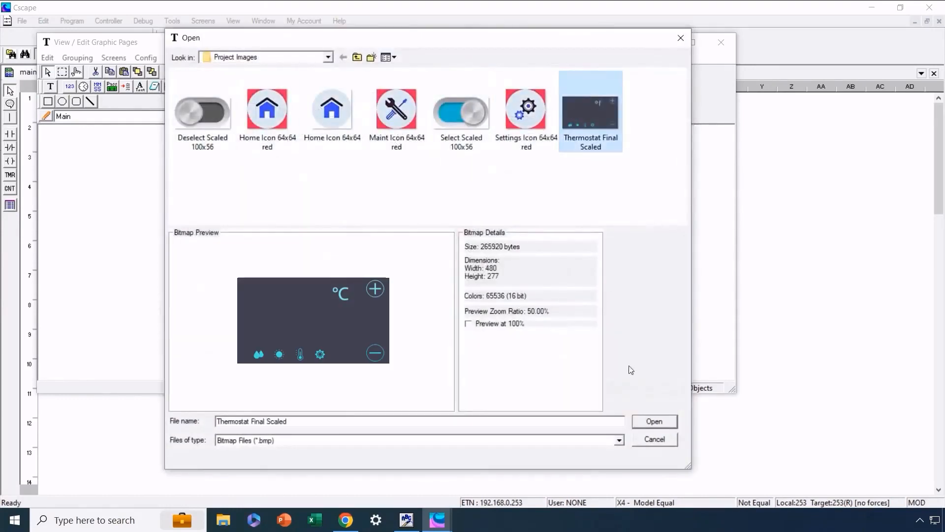
left_click(651, 420)
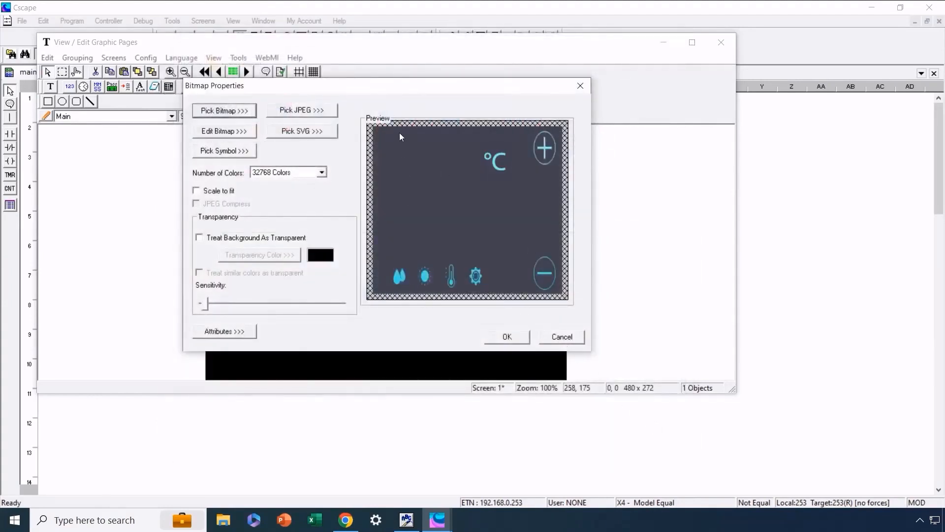
left_click(508, 337)
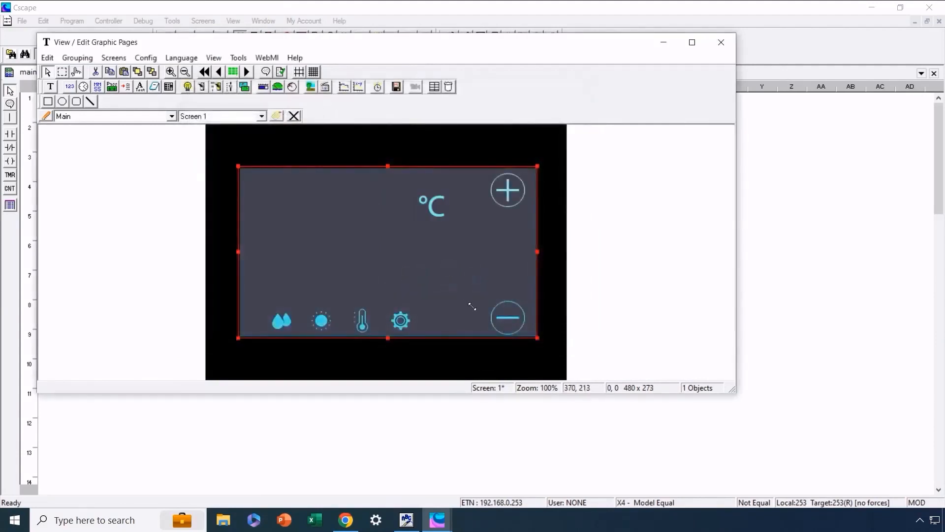
left_click(484, 350)
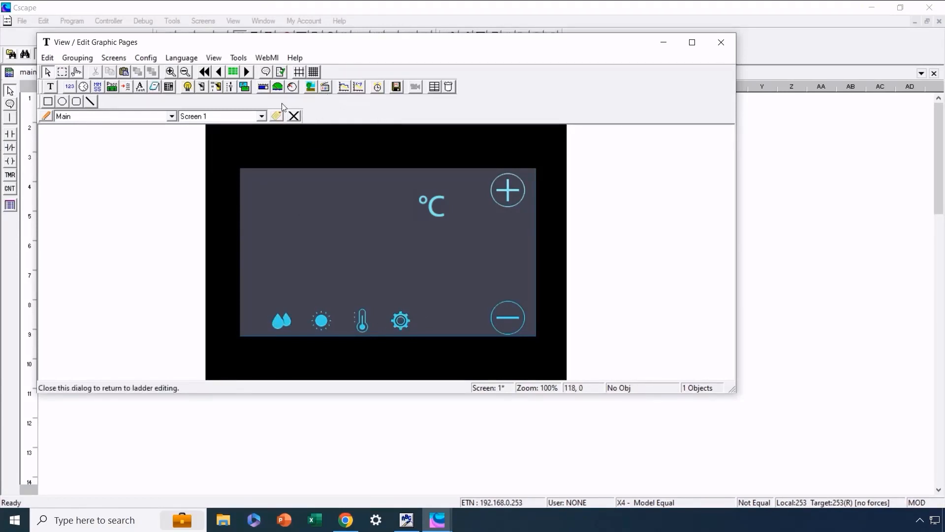
Draw a screen jump object about 45 x 44 over the gear icon.
left_click(245, 89)
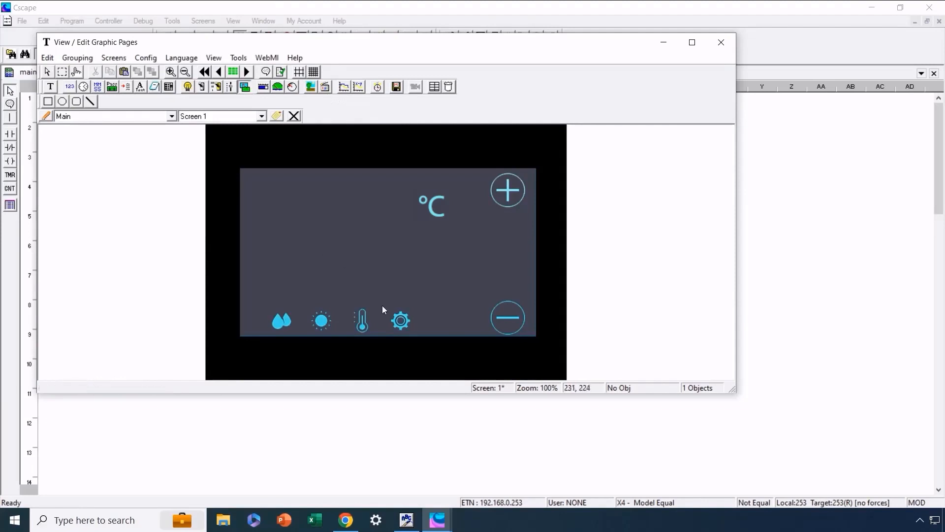
left_click_drag(389, 309, 415, 338)
double_click(402, 324)
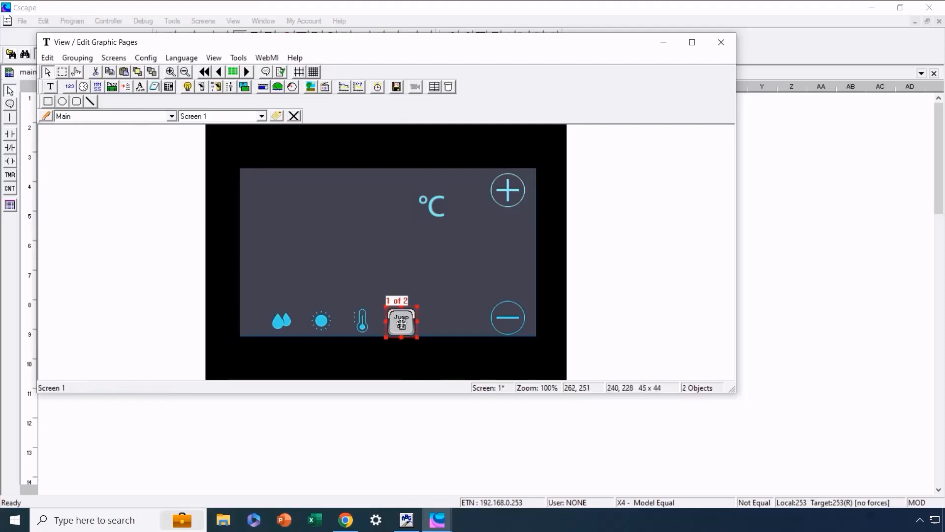
Set the gear icon's screen jump to go to screen 2 and turn off its Visible attribute.
double_click(402, 324)
left_click(275, 121)
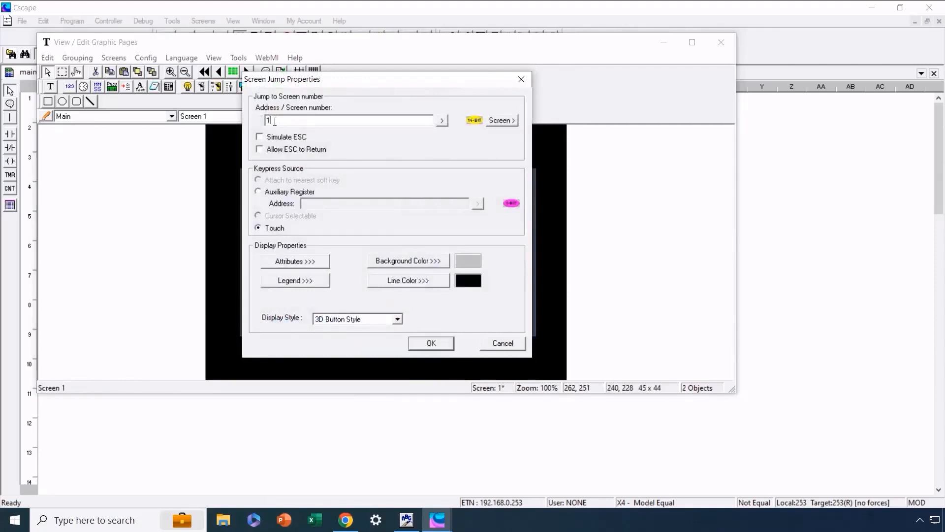
left_click_drag(274, 122, 251, 124)
type("2")
left_click(294, 264)
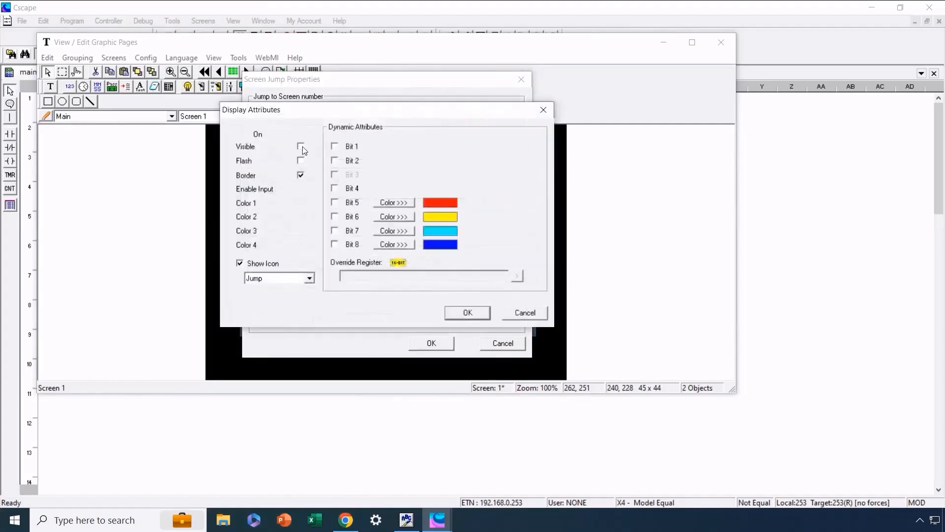
left_click(461, 314)
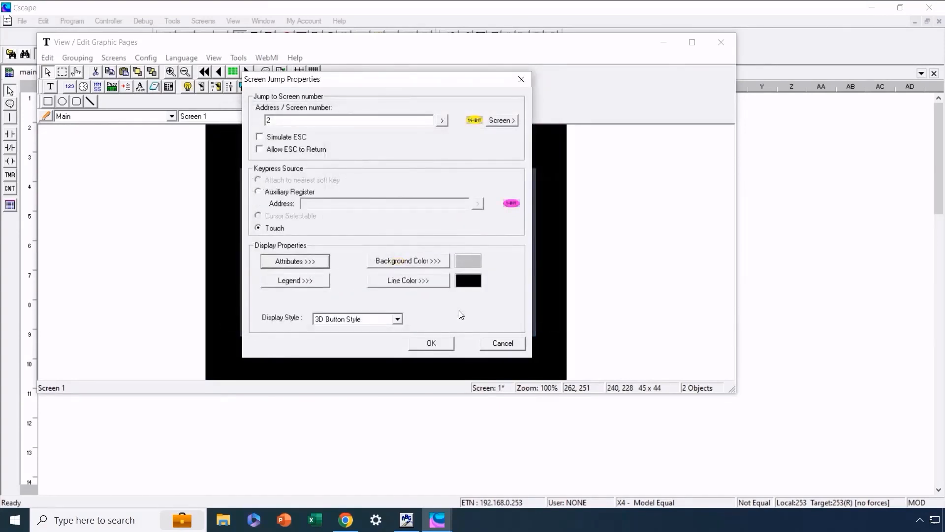
Give the screen jump the legend text "Setup", turn off Show Icon and apply its properties.
left_click(311, 283)
type("Setup")
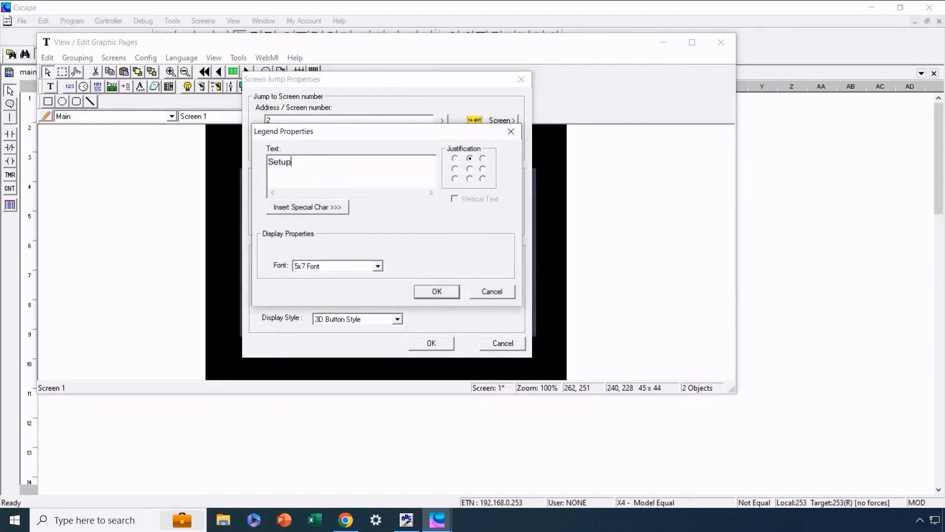
left_click(430, 294)
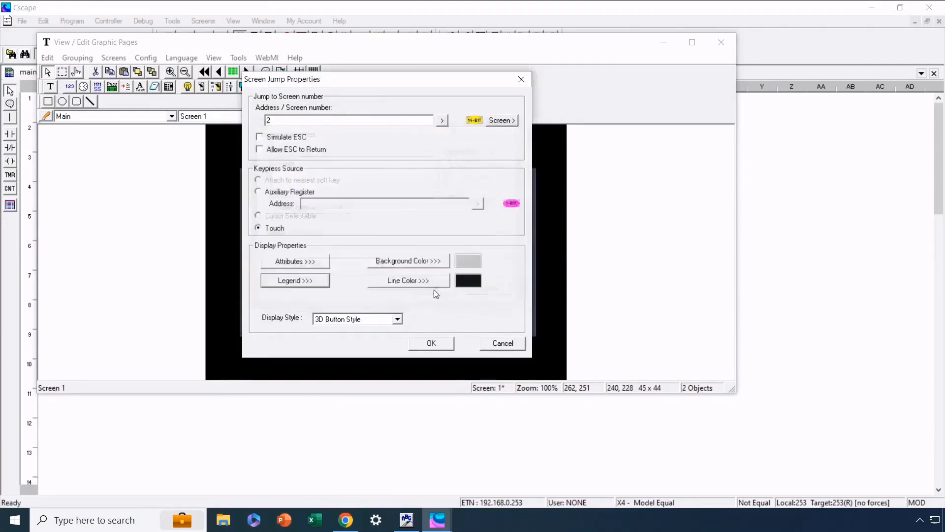
left_click(297, 261)
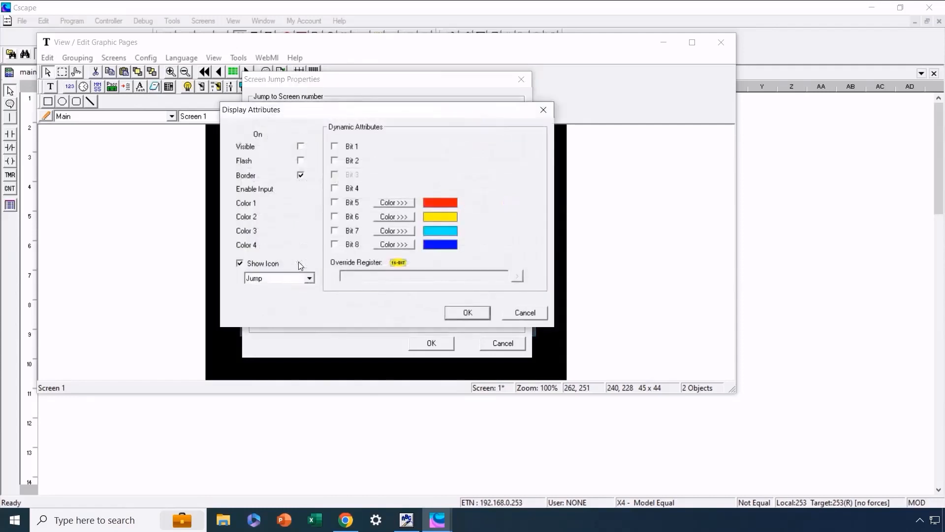
left_click(240, 264)
left_click(463, 313)
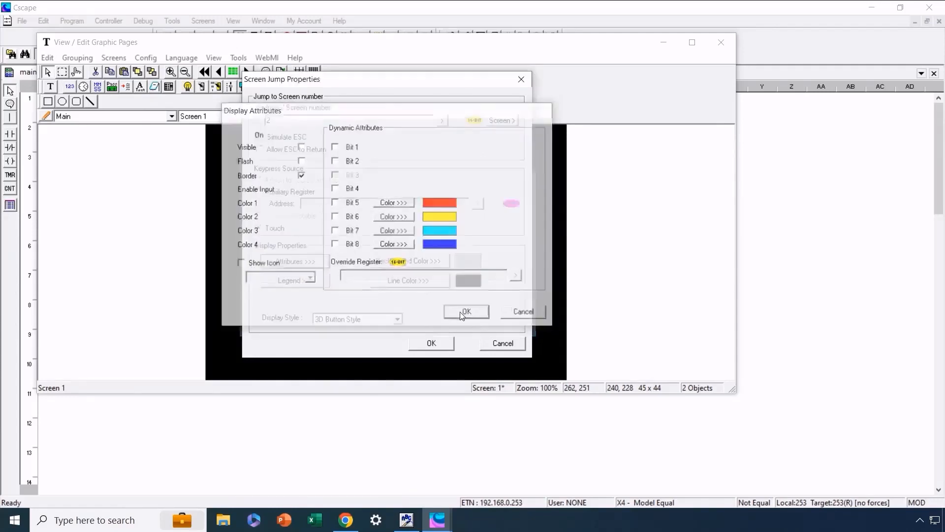
left_click(435, 343)
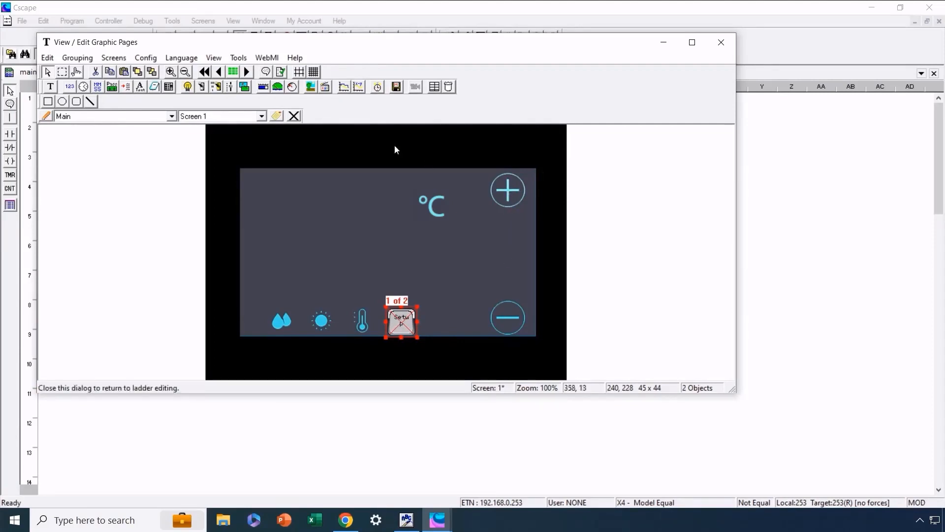
Draw a switch over the plus icon and adjust its size to about 63 x 66.
left_click(203, 87)
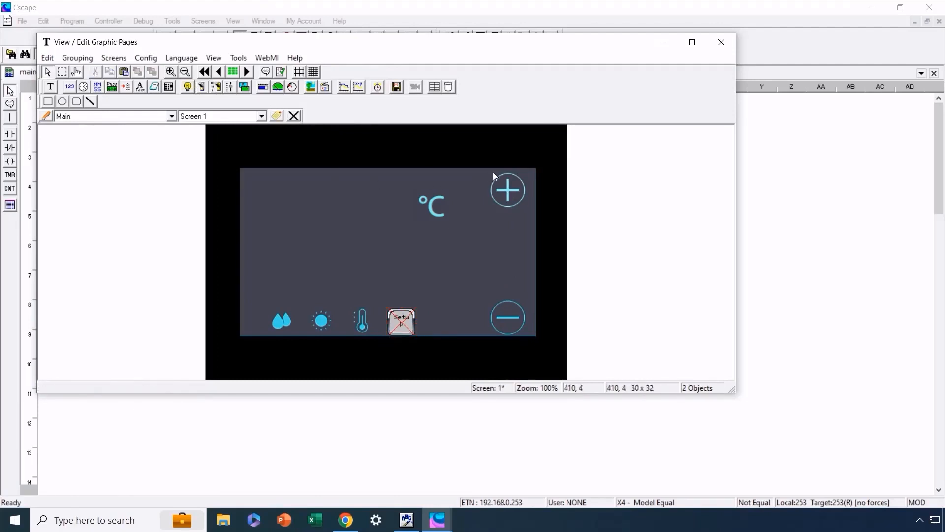
left_click_drag(493, 173, 527, 211)
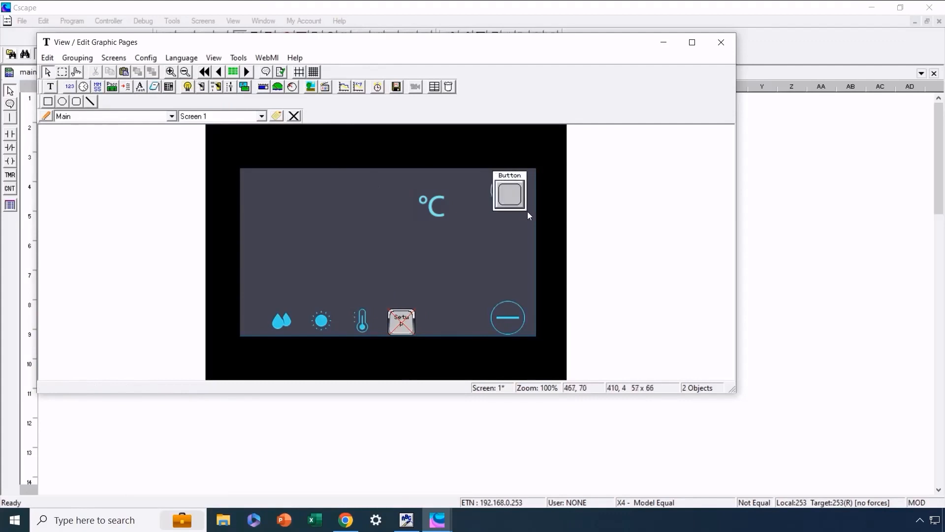
left_click(507, 187)
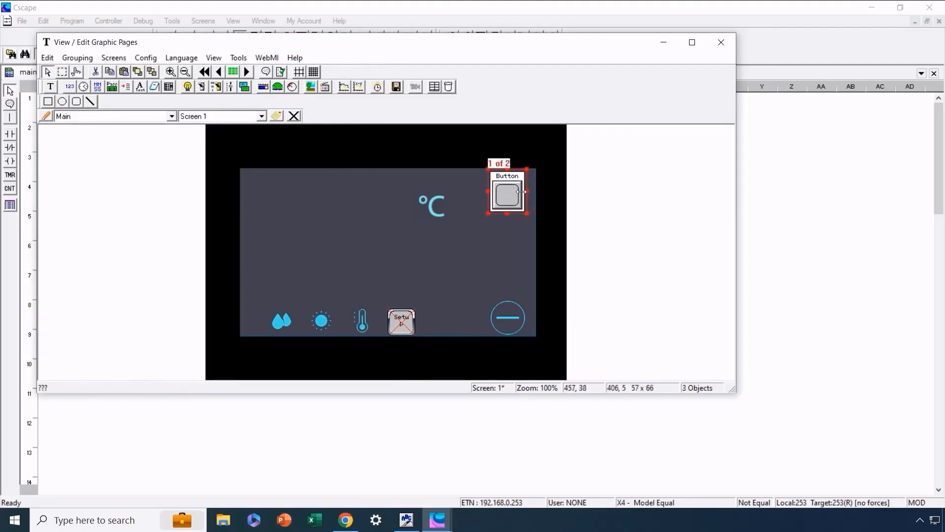
left_click_drag(527, 191, 529, 191)
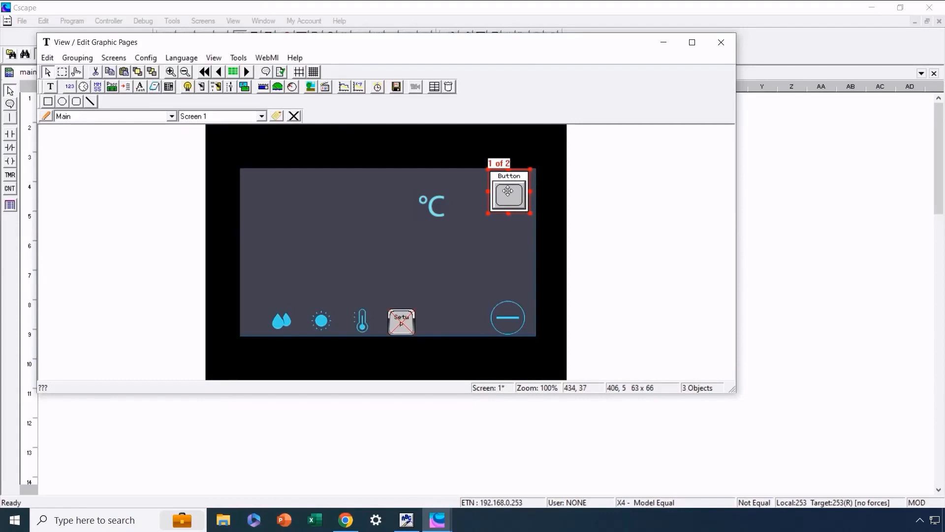
Assign the Increment variable to the switch over the plus icon.
double_click(510, 197)
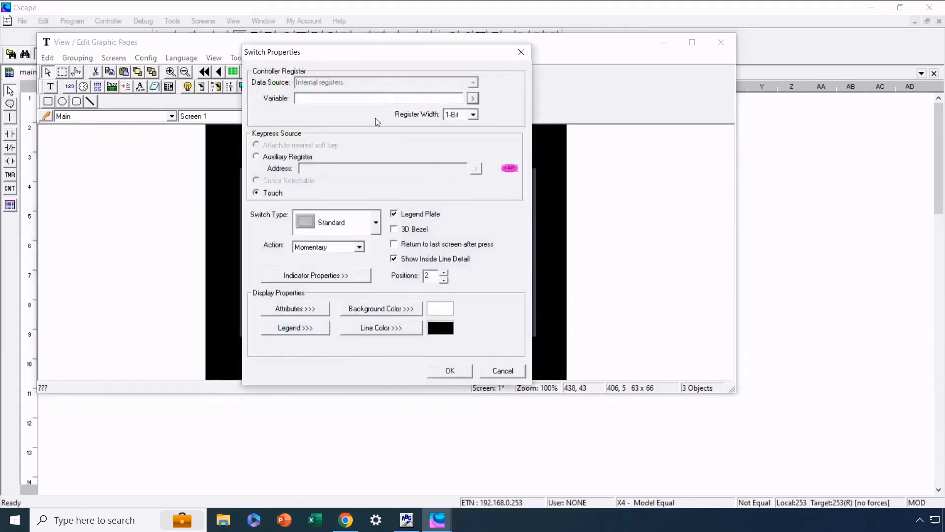
left_click(472, 99)
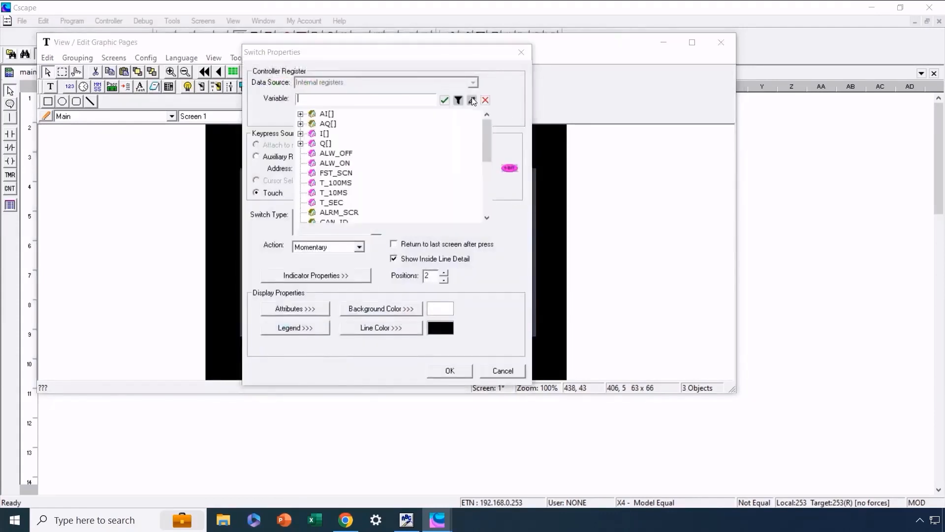
left_click_drag(487, 125, 488, 180)
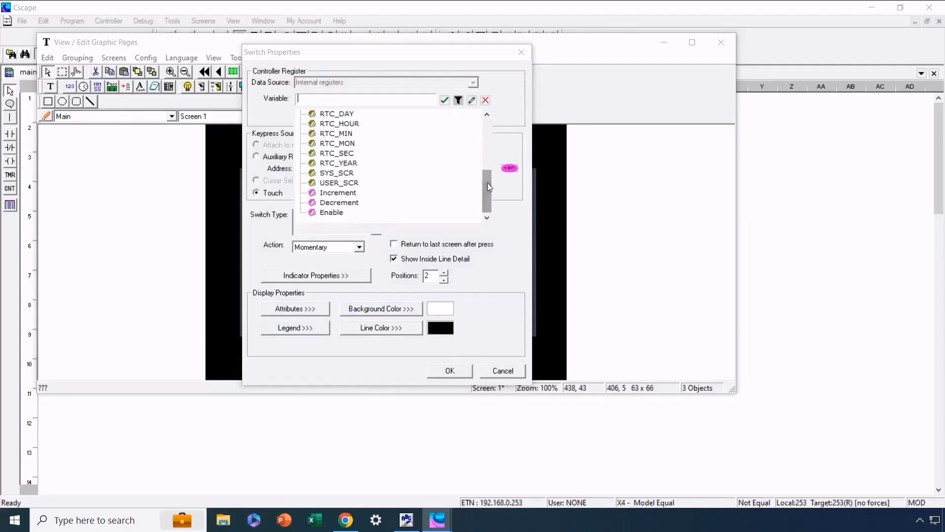
double_click(347, 194)
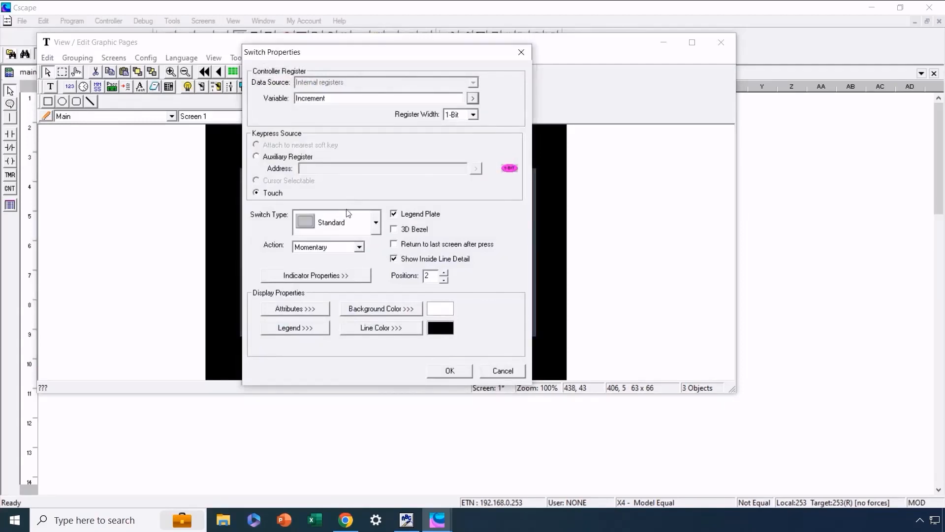
Turn off the plus-icon switch's Visible attribute, set its legend text to "Inc" and apply its properties.
left_click(312, 306)
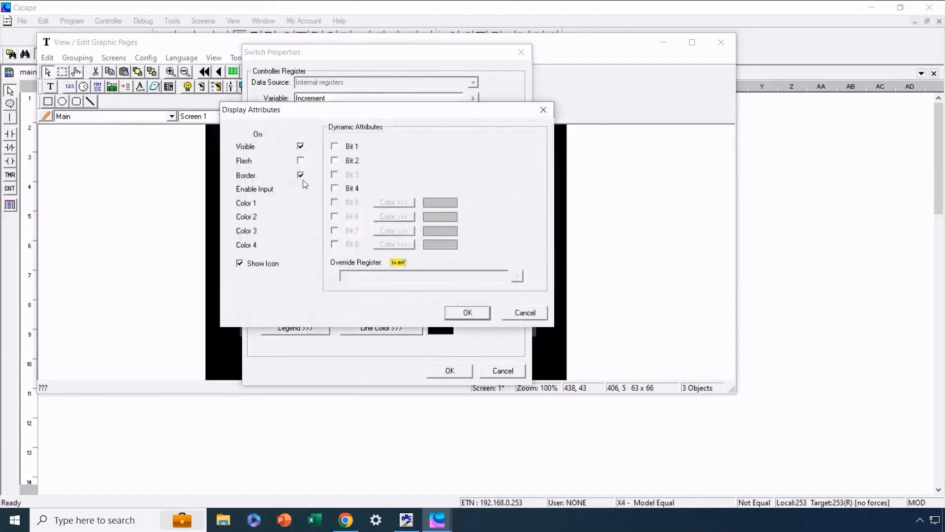
left_click(467, 313)
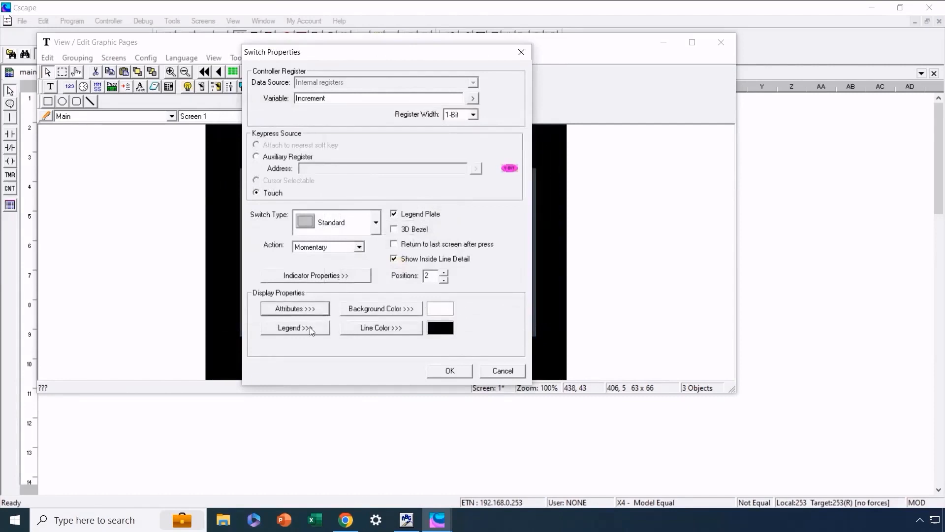
left_click(296, 328)
type("Inc")
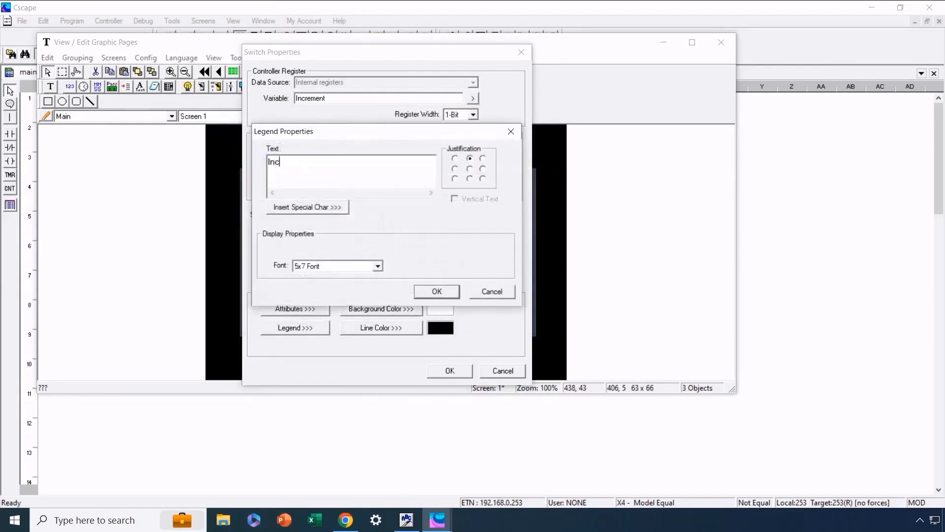
left_click(430, 292)
left_click(453, 372)
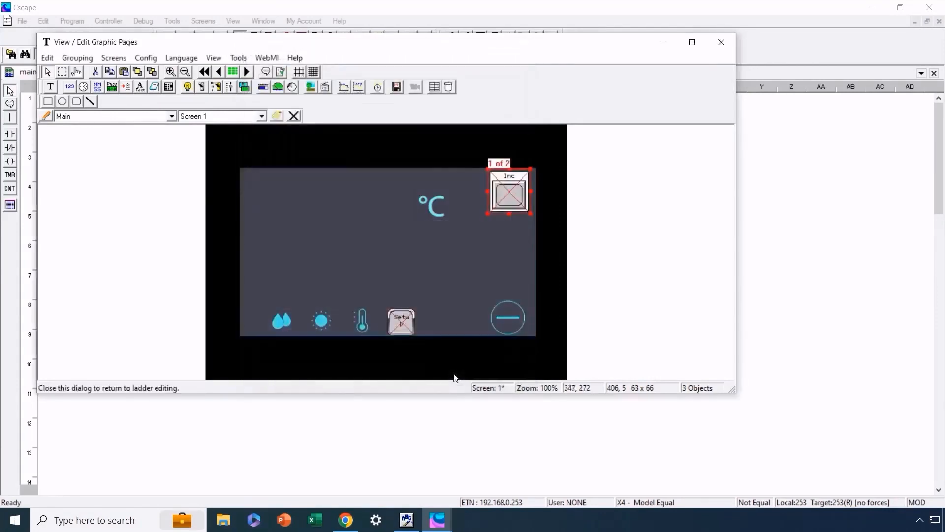
Duplicate the Inc switch and place the copy over the minus icon.
right_click(512, 190)
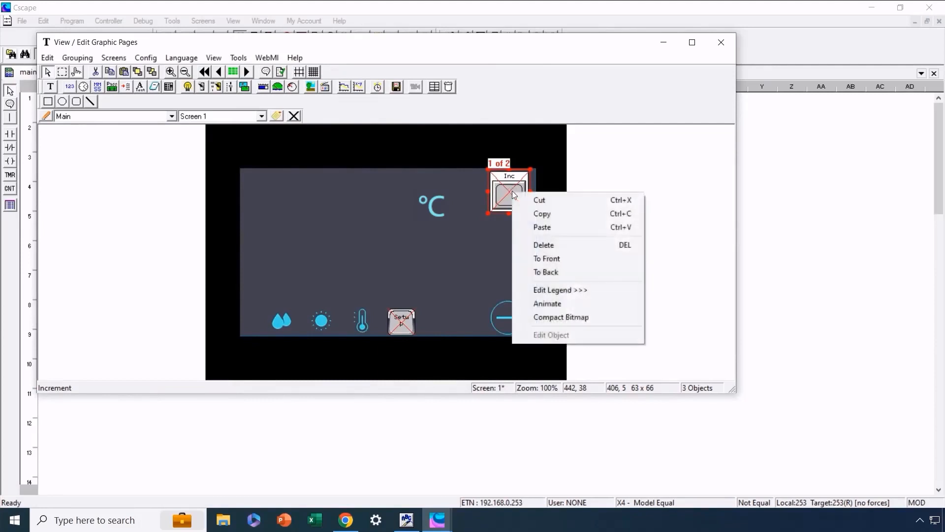
left_click(542, 215)
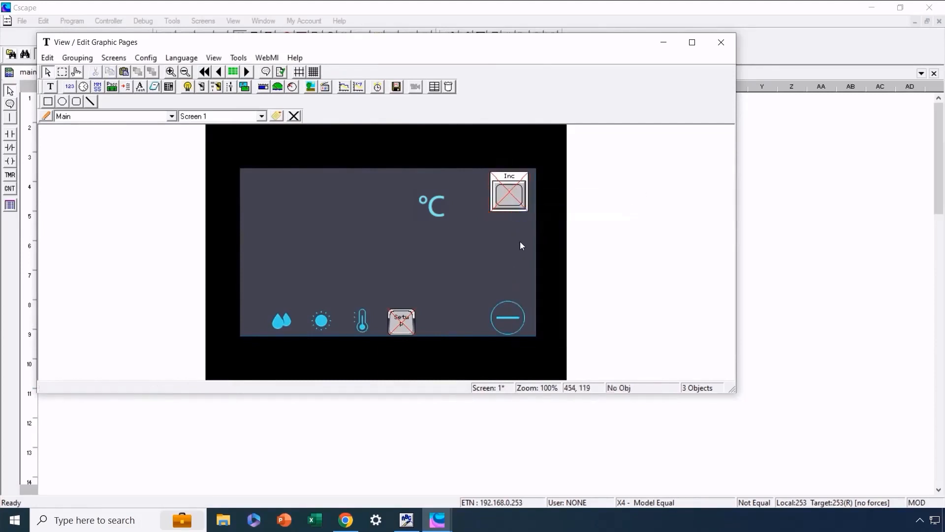
key("ctrl+v")
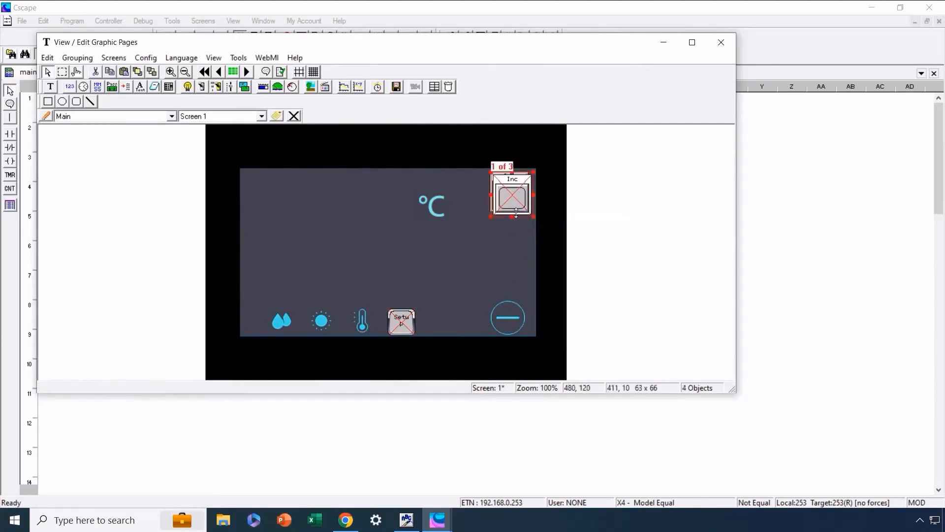
left_click_drag(513, 195, 510, 318)
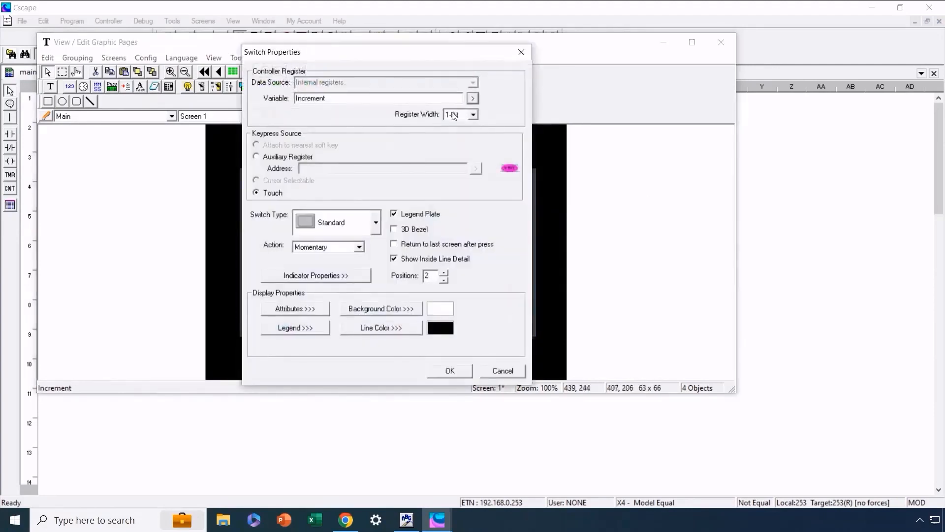
Assign the Decrement variable to the switch over the minus icon and set its legend text to "Dec".
left_click(472, 98)
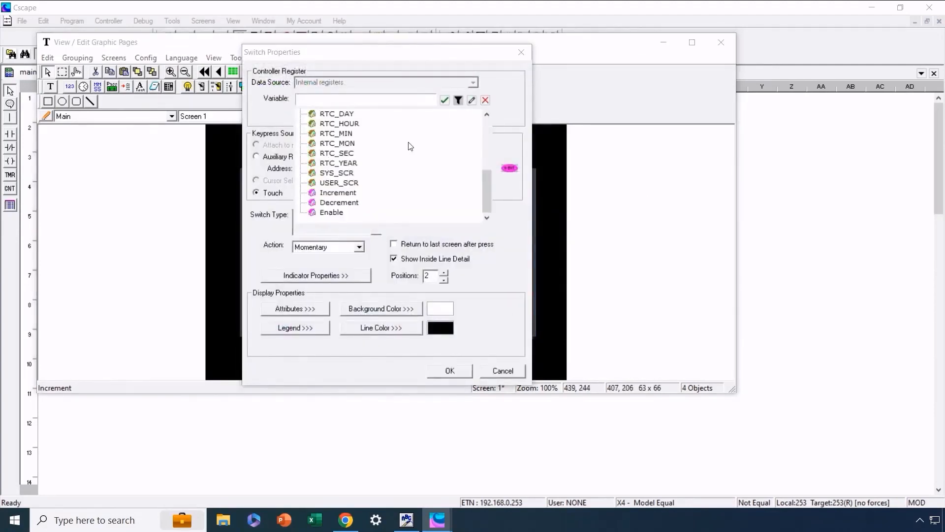
double_click(350, 202)
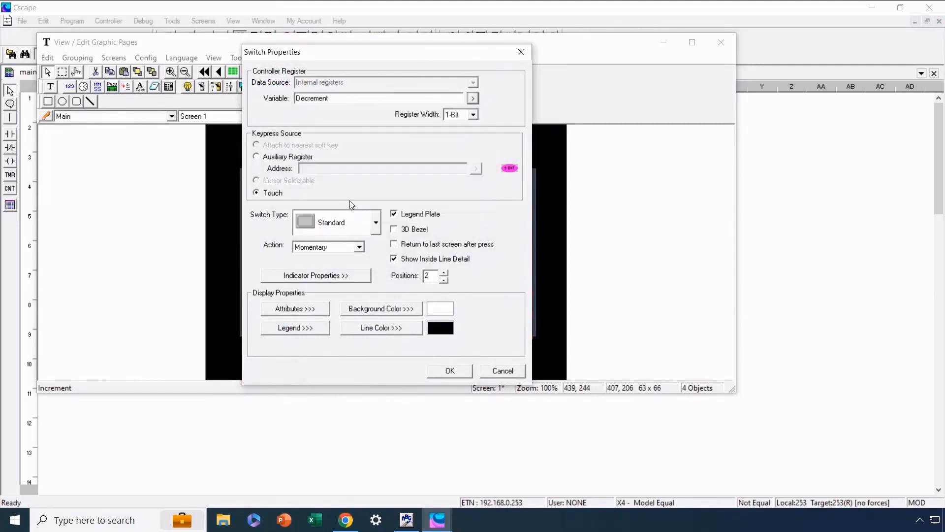
left_click(305, 328)
type("Dec")
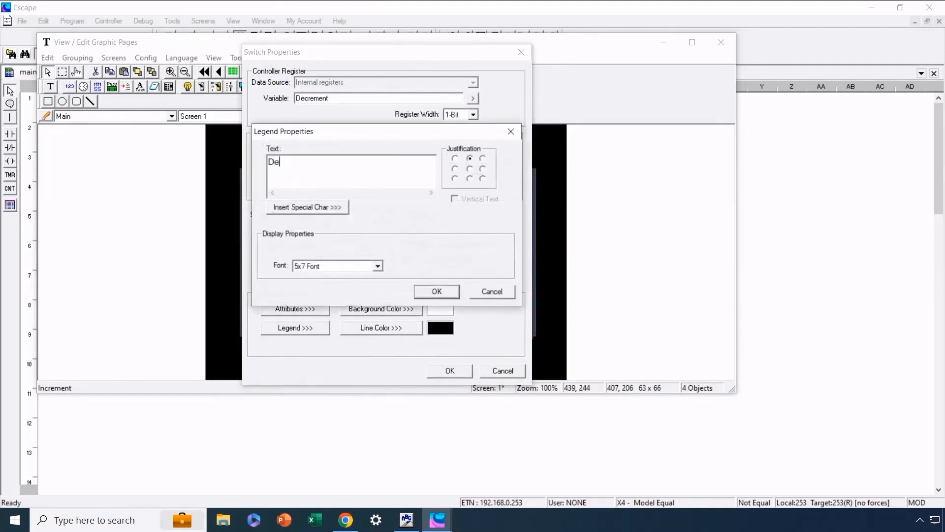
left_click(437, 291)
left_click(450, 371)
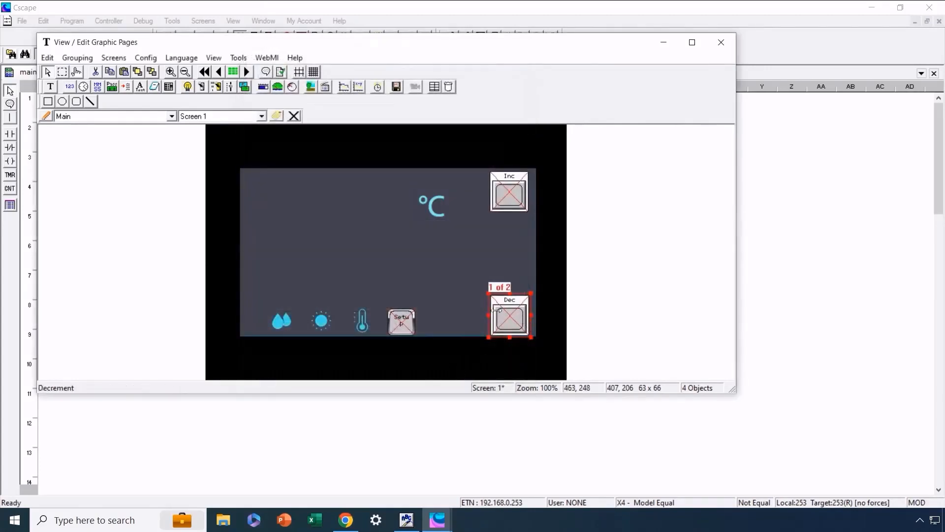
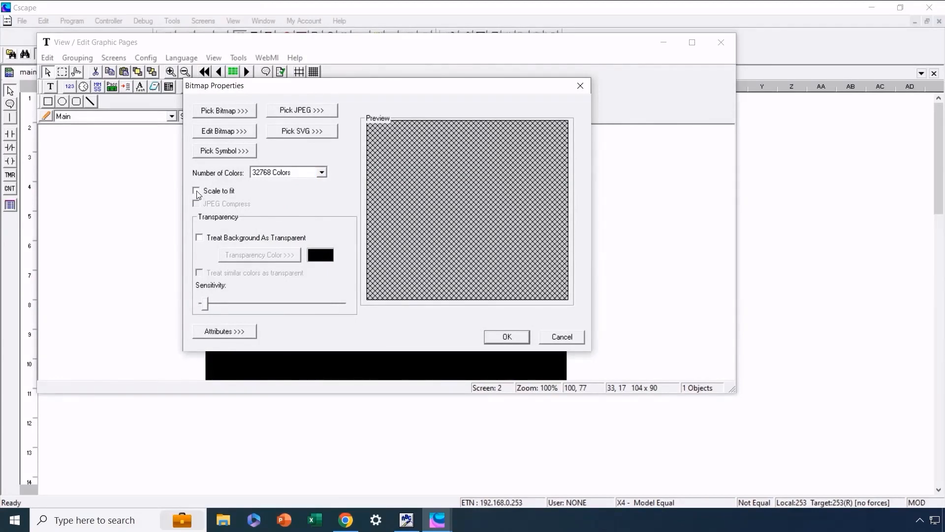
Load the Home Icon 64x64 bitmap into the new bitmap object on Screen 2 and apply it.
left_click(225, 111)
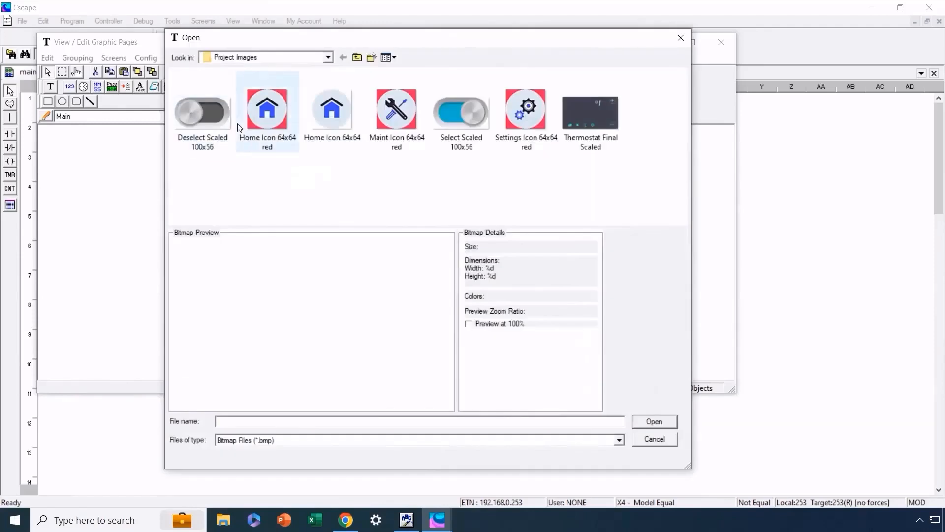
left_click(330, 119)
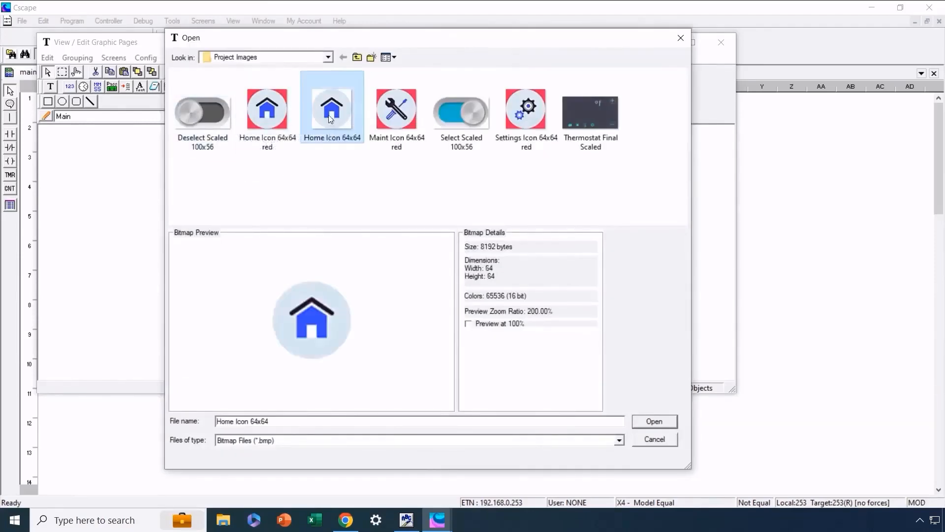
left_click(651, 421)
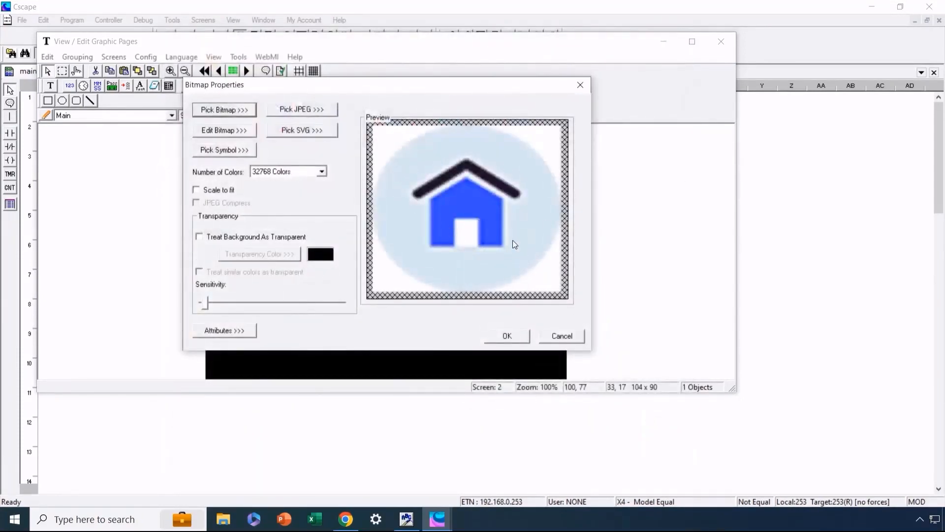
left_click(520, 335)
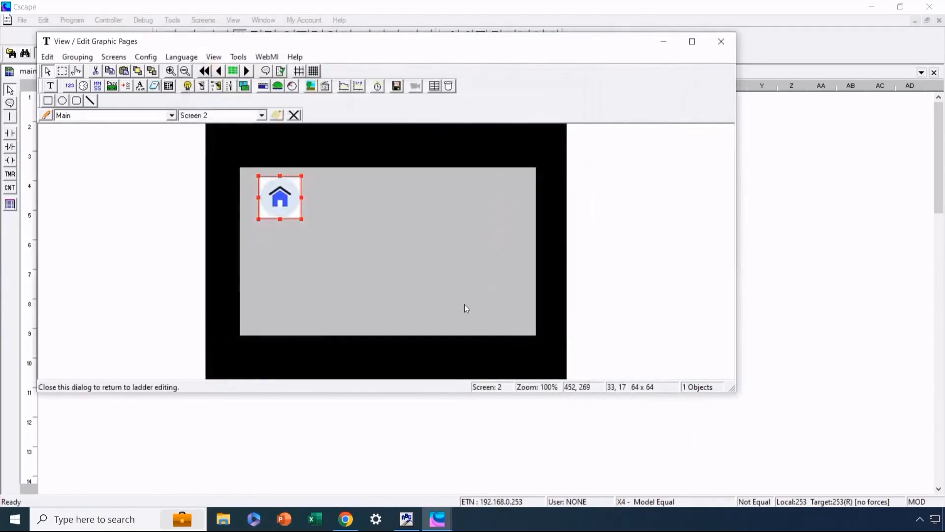
left_click(306, 236)
left_click(278, 201)
left_click(336, 241)
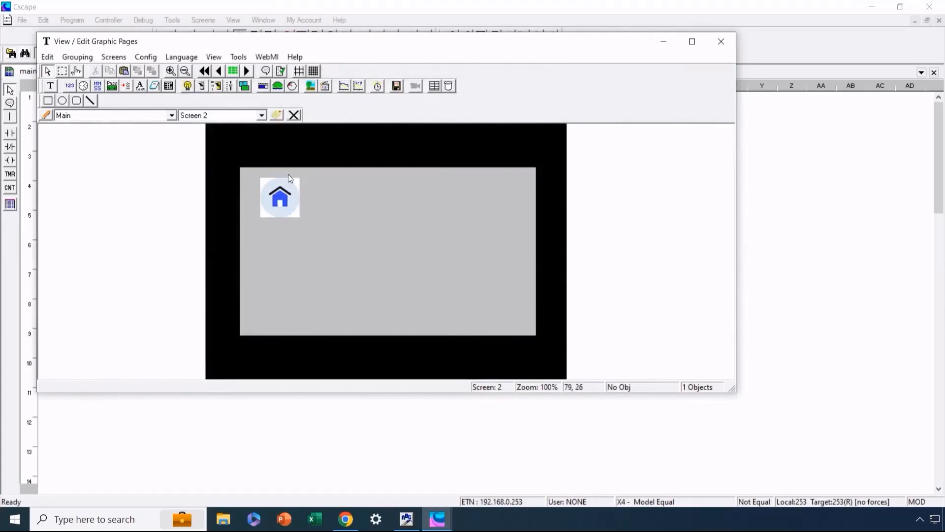
Treat the home icon's background as transparent and replace its bitmap with Home Icon 64x64 red.
double_click(280, 203)
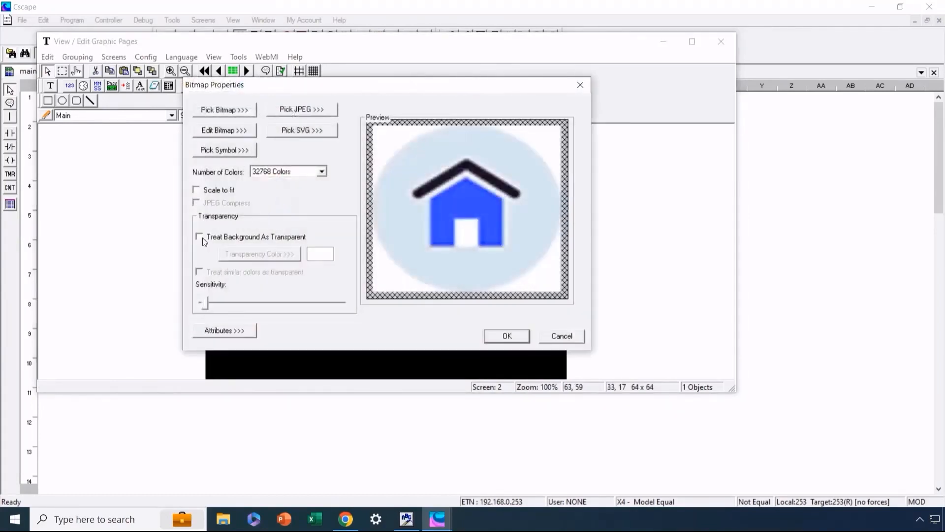
left_click(200, 237)
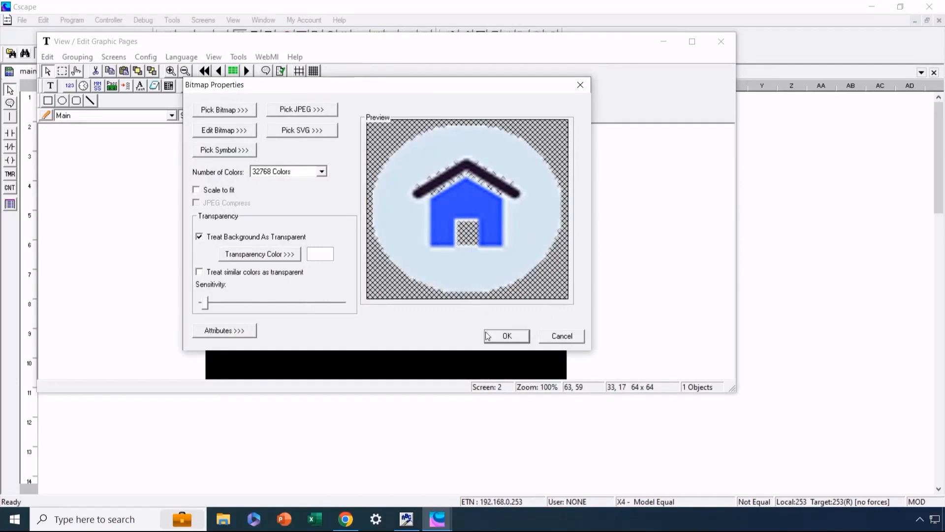
left_click(234, 112)
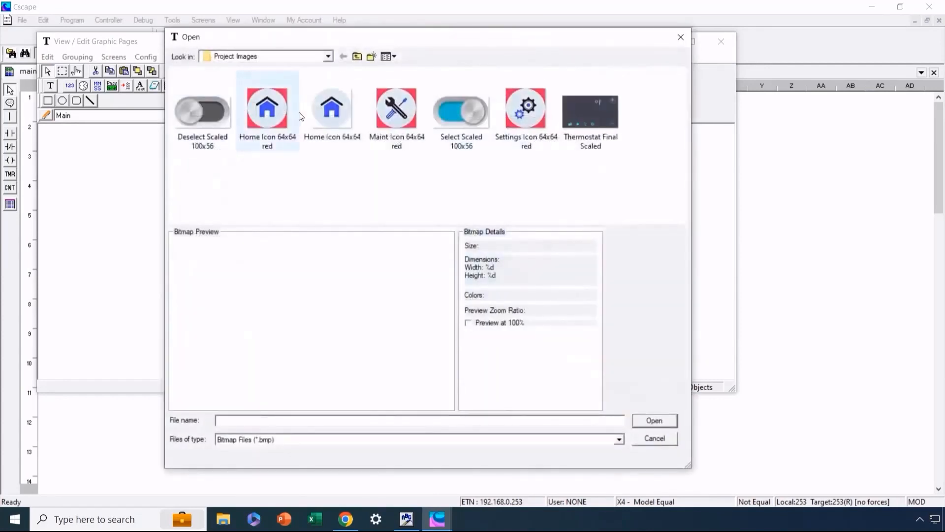
left_click(279, 121)
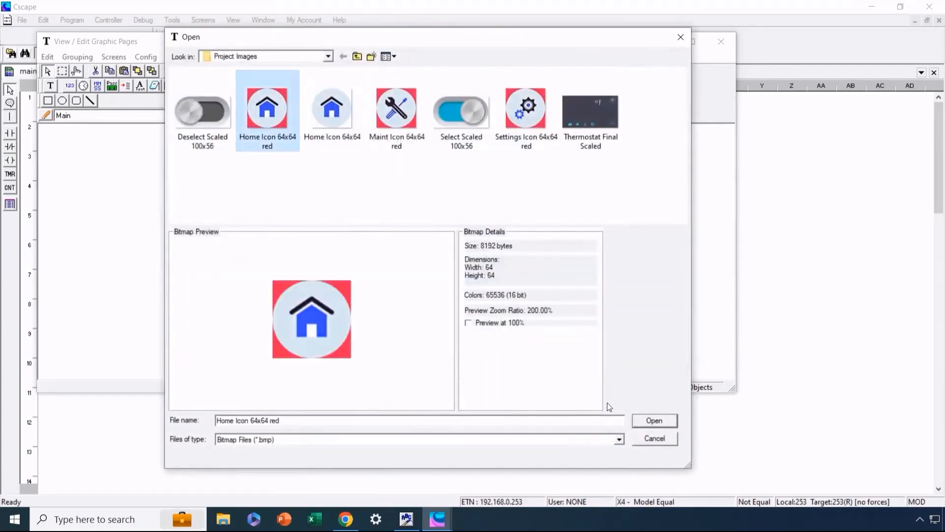
left_click(647, 422)
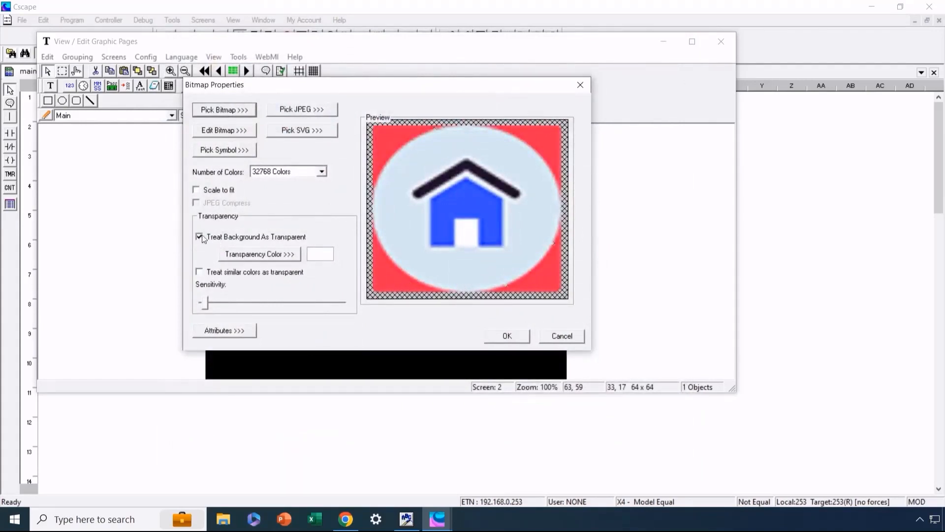
Set the home icon's transparency color to red and treat similar colors as transparent with a high sensitivity.
left_click(288, 254)
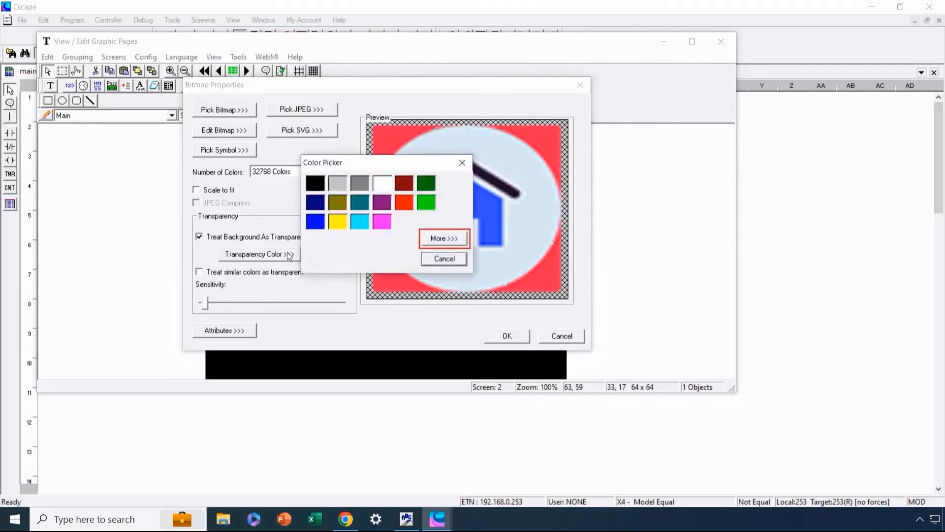
left_click(404, 203)
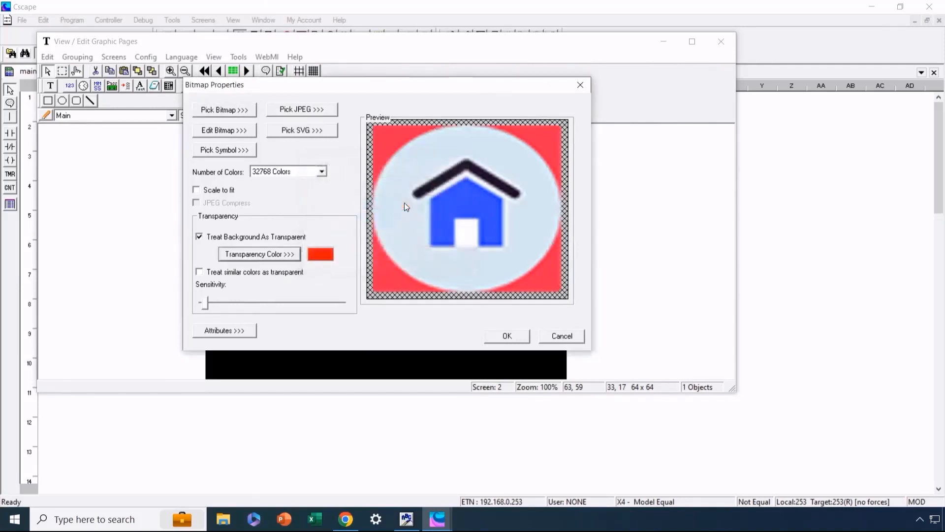
left_click(199, 273)
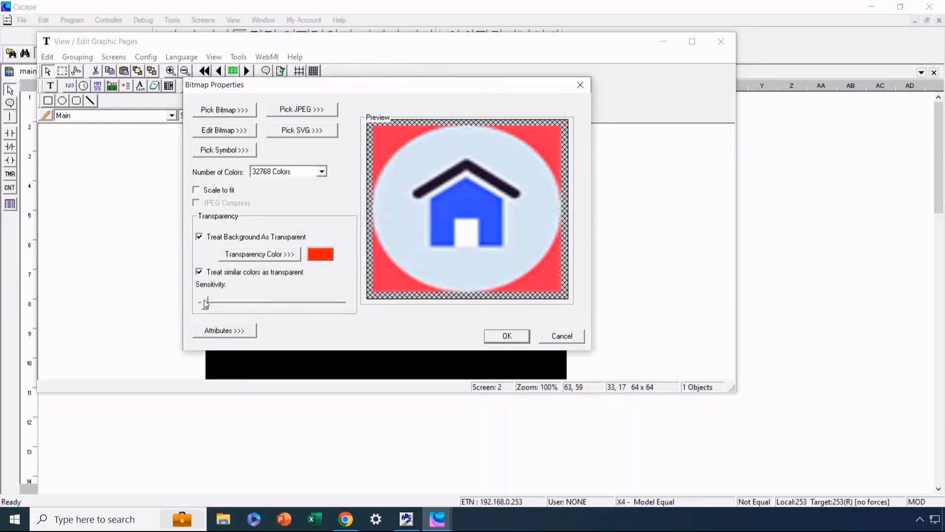
left_click_drag(206, 303, 318, 308)
left_click(497, 336)
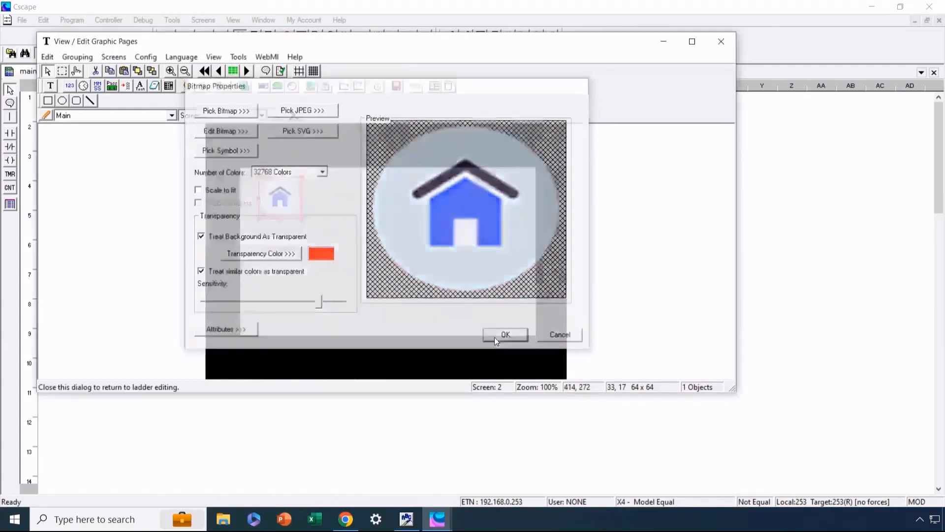
left_click(360, 253)
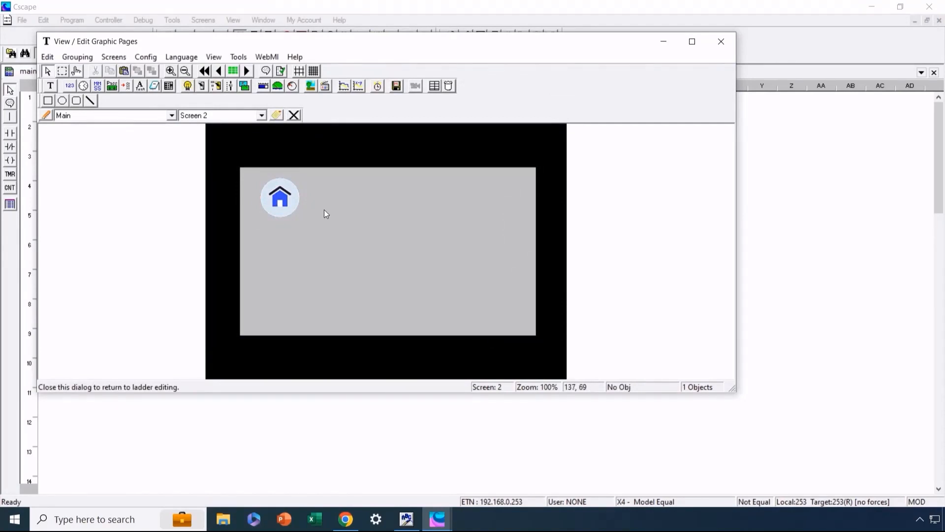
Draw an animation object about 142 x 63 in size beside the home icon and assign it the Enable variable.
left_click(325, 88)
left_click_drag(365, 187, 452, 225)
double_click(412, 207)
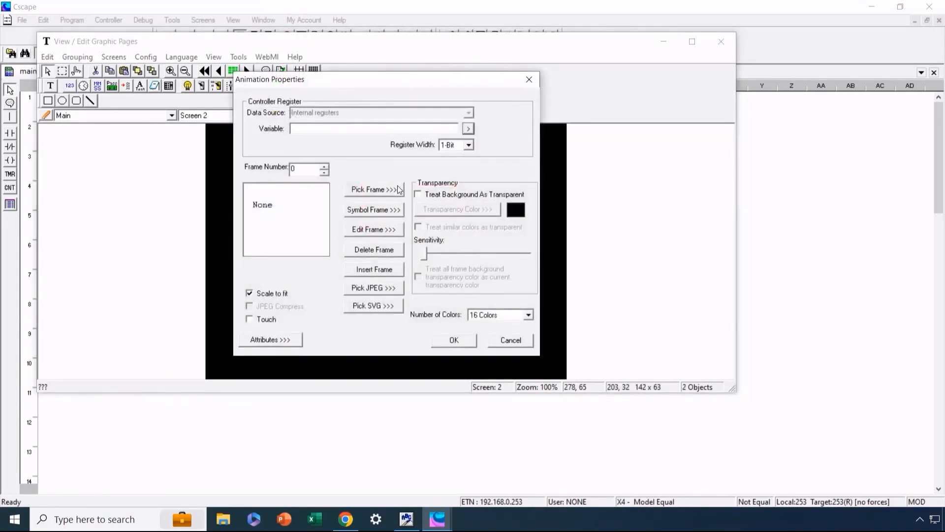
left_click(468, 129)
left_click_drag(480, 161, 483, 231)
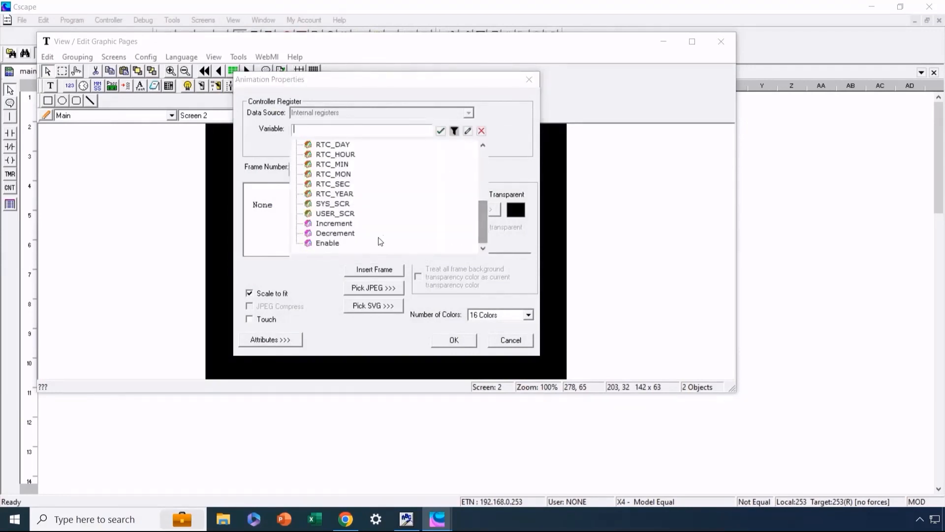
left_click(327, 243)
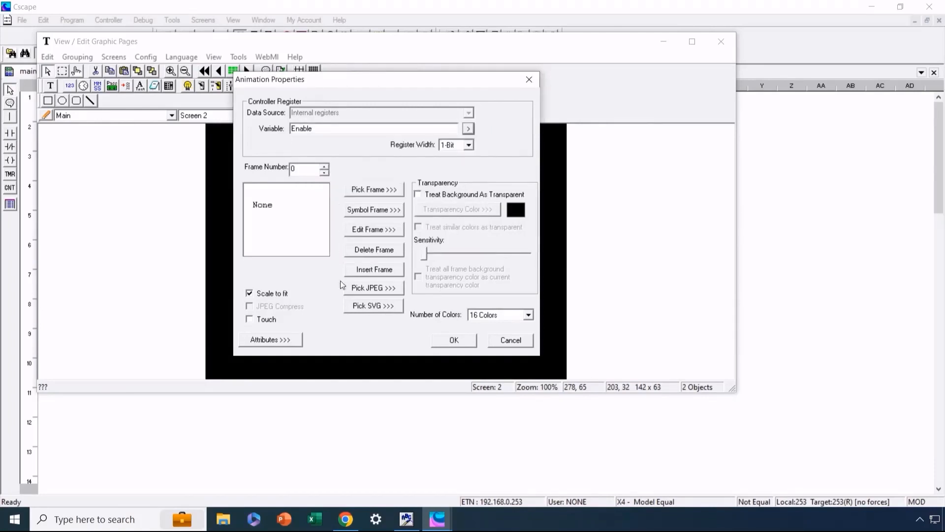
Set the animation to 32768 colors and load the Deselect Scaled 100x56 bitmap as frame 0.
left_click(527, 315)
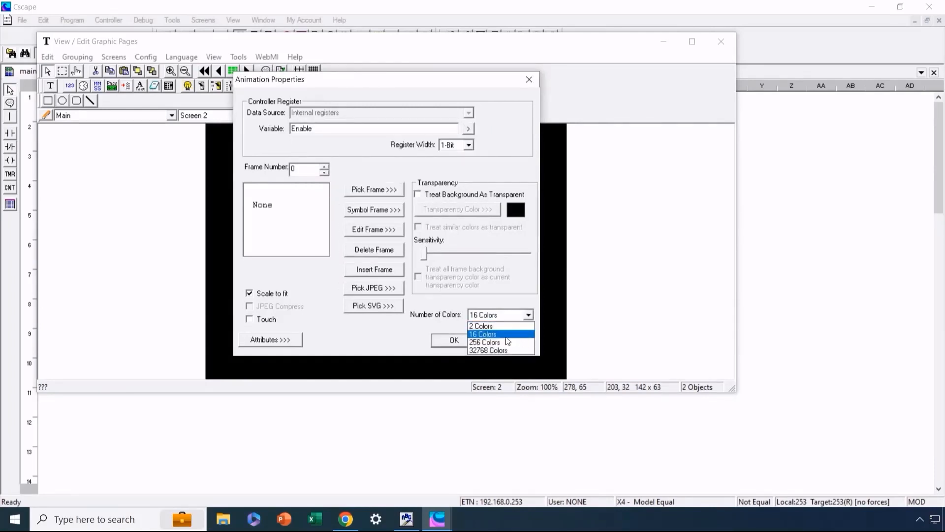
left_click(495, 351)
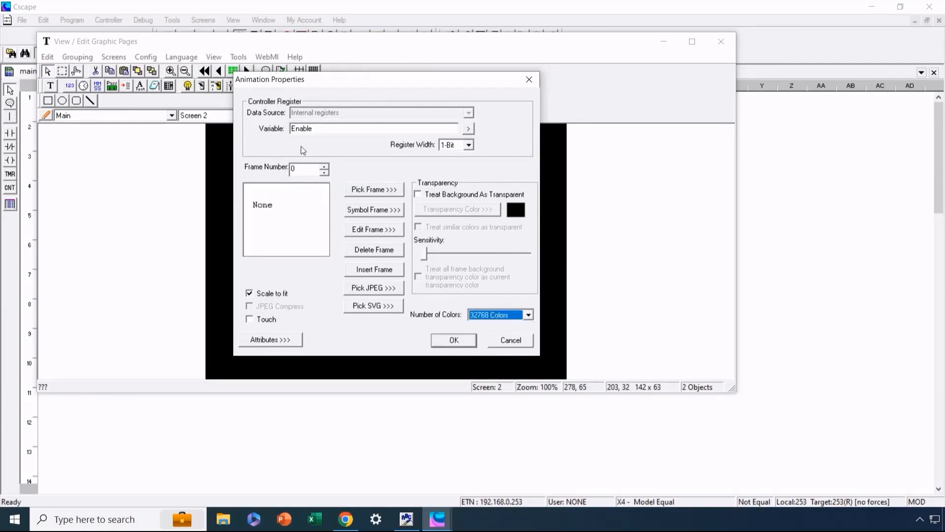
left_click(369, 191)
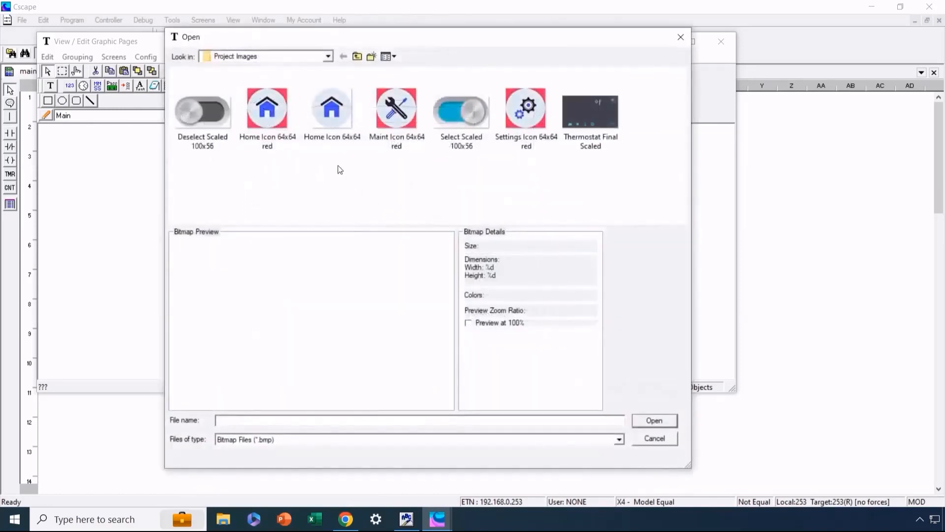
double_click(209, 118)
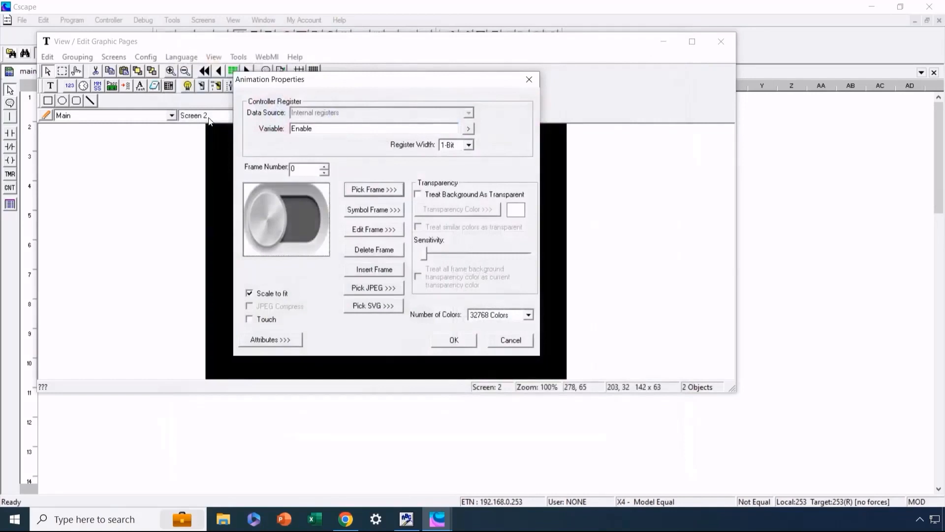
Load the Select Scaled 100x56 bitmap as frame 1 of the animation and apply its properties.
left_click(326, 167)
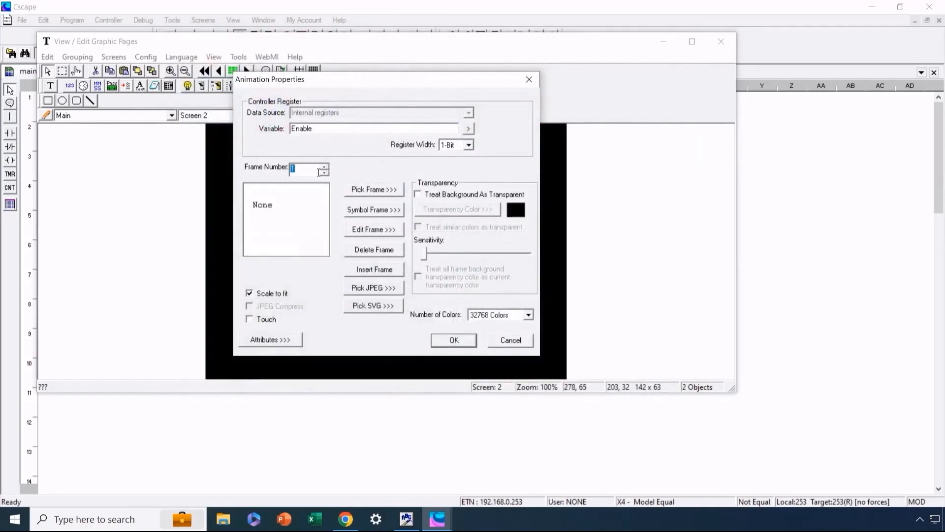
left_click(380, 192)
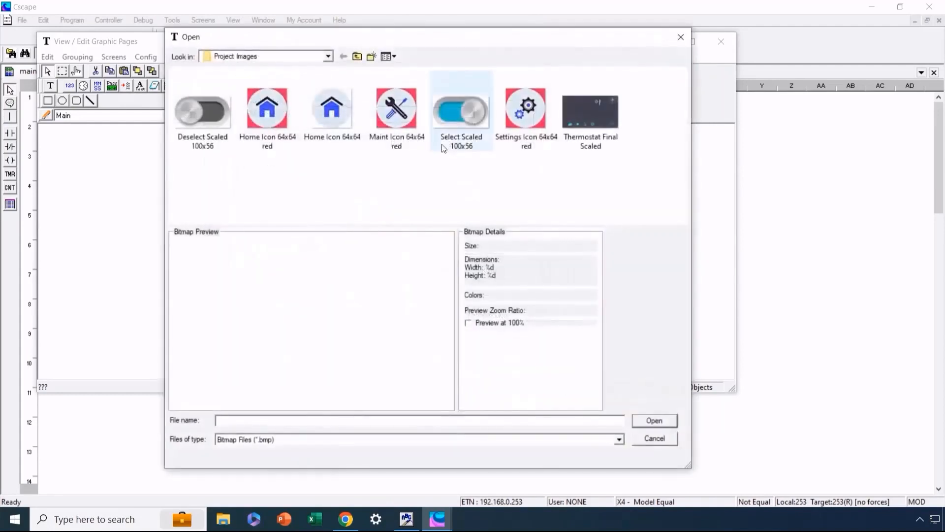
left_click(444, 117)
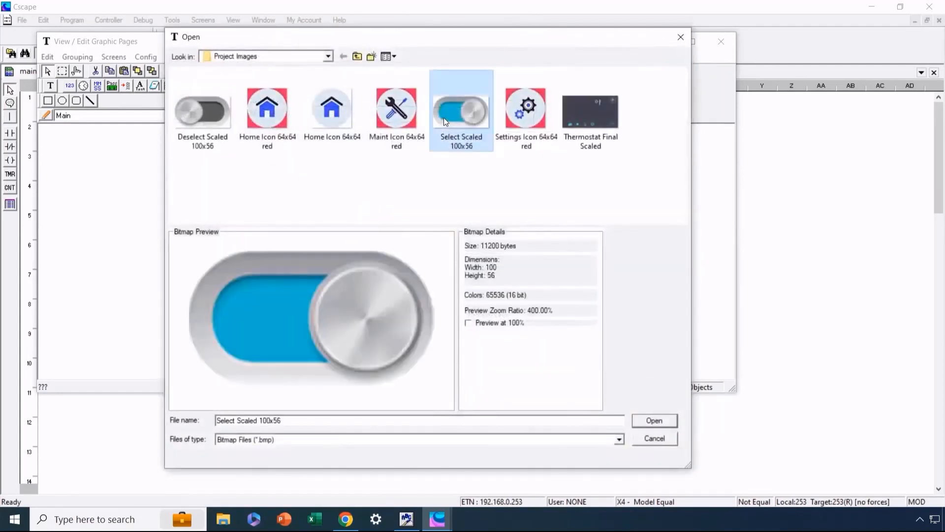
left_click(654, 421)
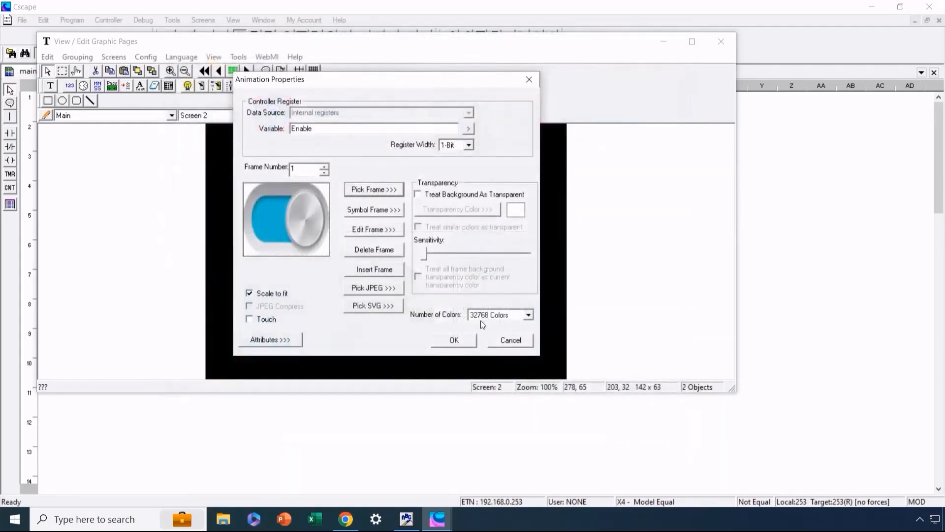
left_click(453, 344)
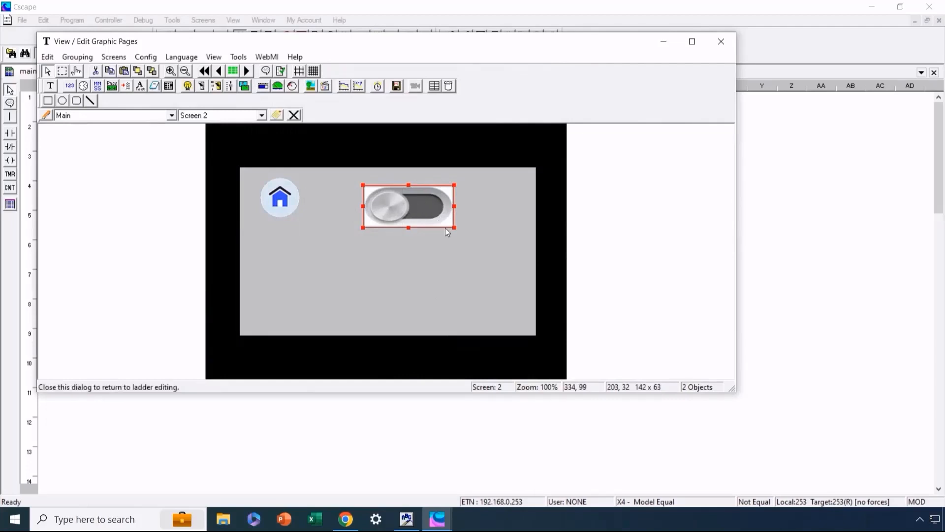
Turn off Scale to fit for the Enable animation and treat the background as transparent in frames 0 and 1.
double_click(426, 207)
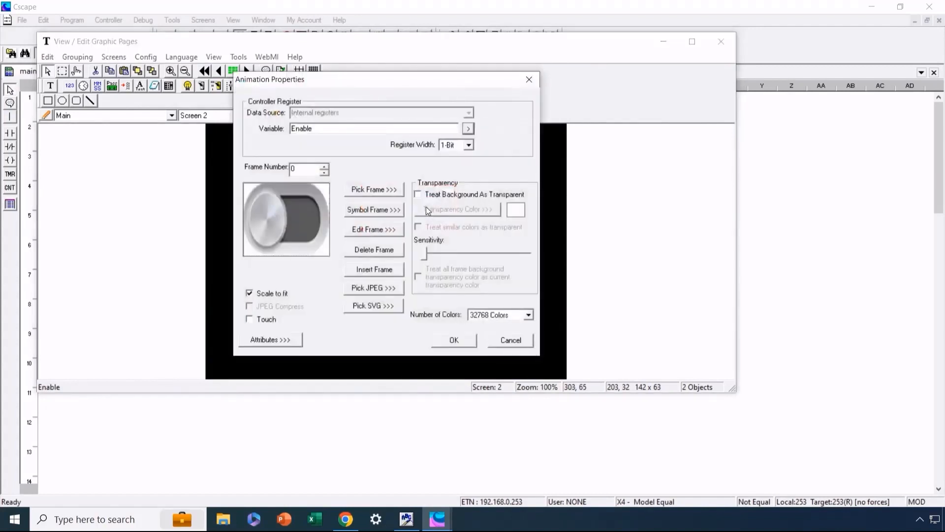
left_click(248, 293)
left_click(418, 195)
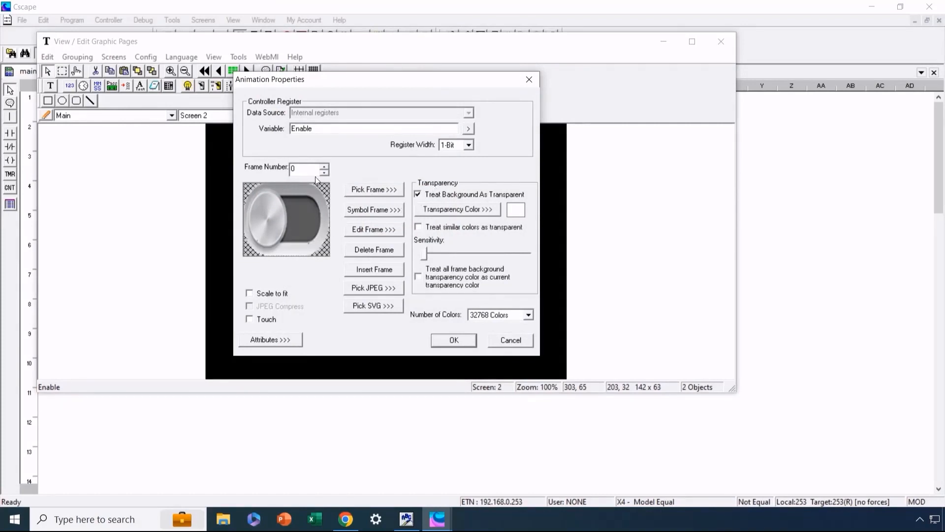
left_click(325, 166)
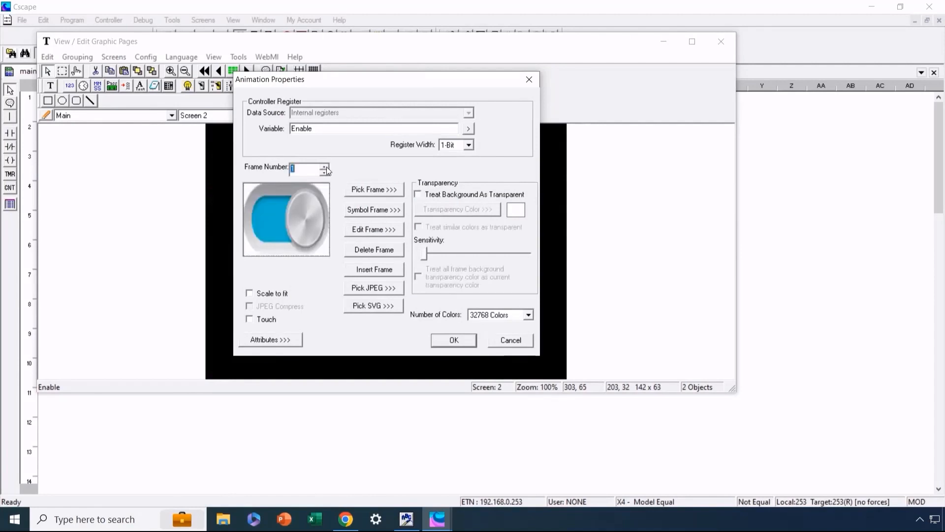
left_click(421, 196)
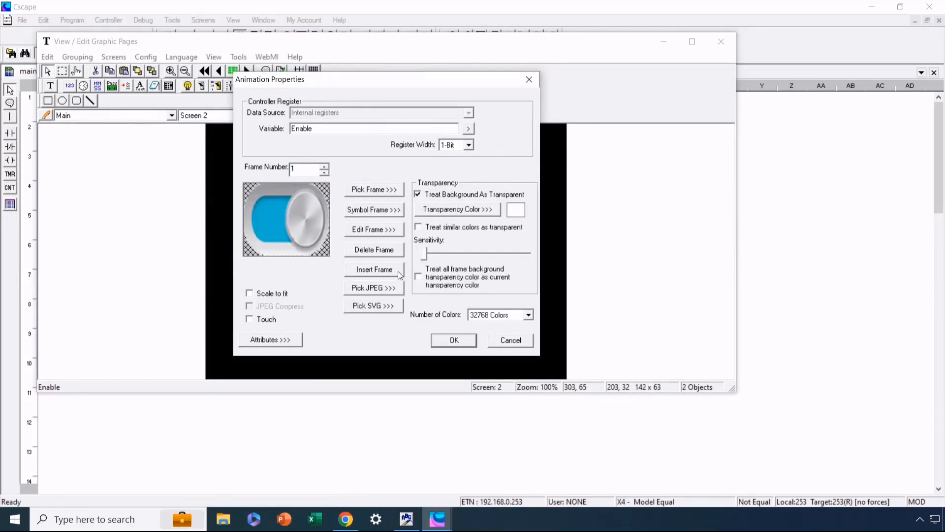
left_click(452, 341)
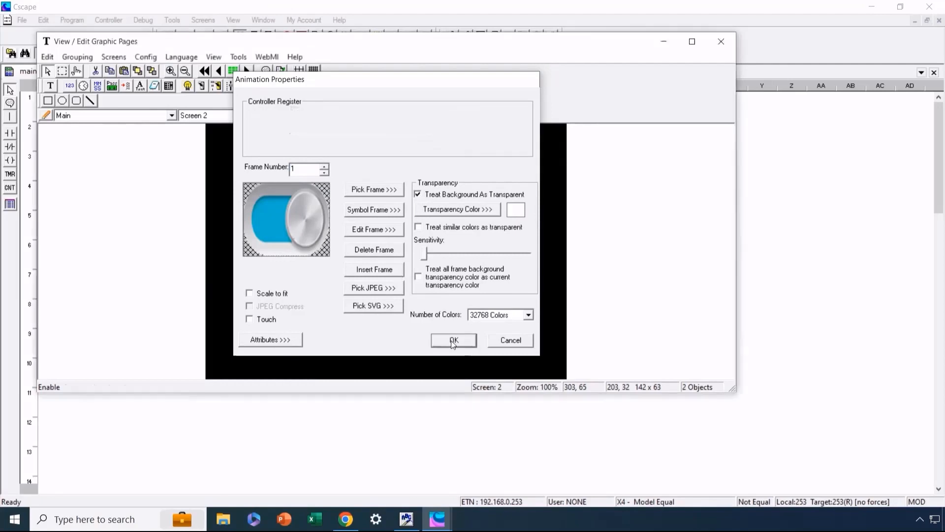
Move the Enable animation near the upper-right corner of Screen 2 and review its Touch option in the properties.
left_click_drag(400, 208, 475, 206)
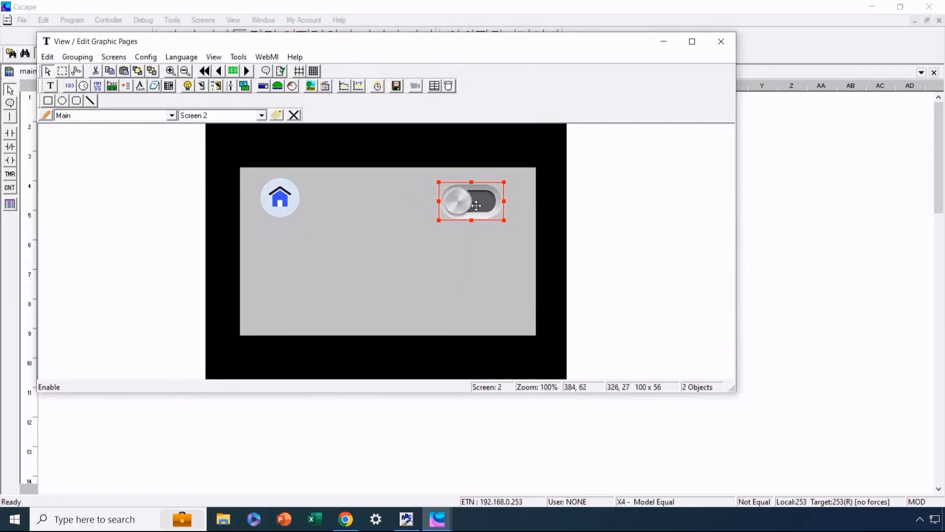
double_click(477, 206)
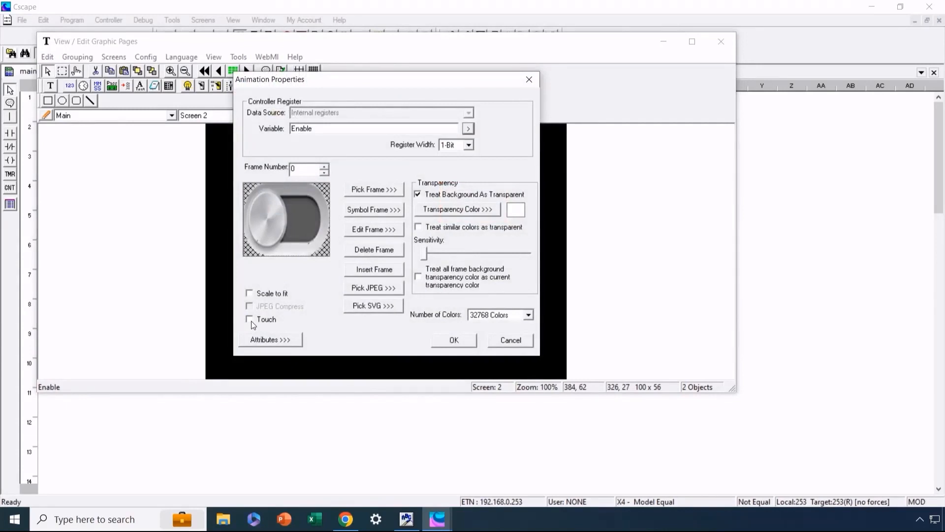
left_click(454, 340)
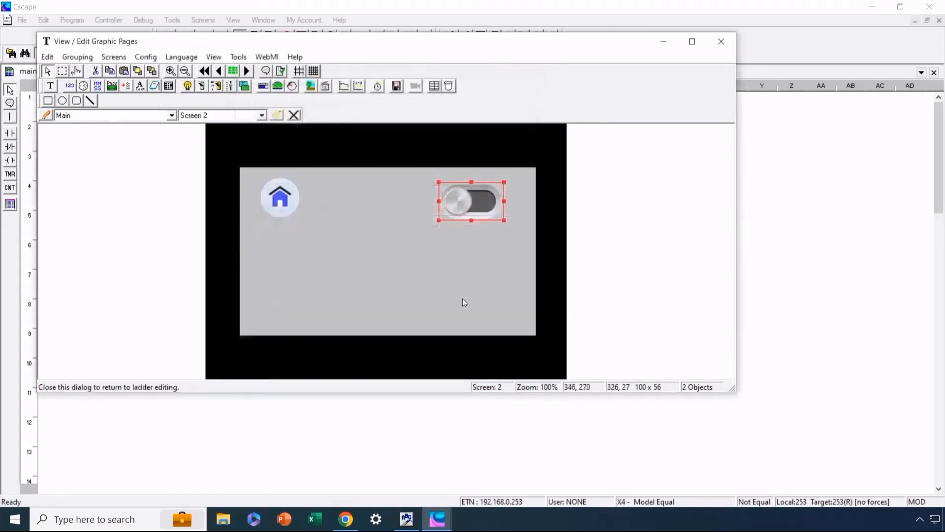
Enable the Touch option in the properties of the Enable toggle animation on Screen 2.
double_click(476, 198)
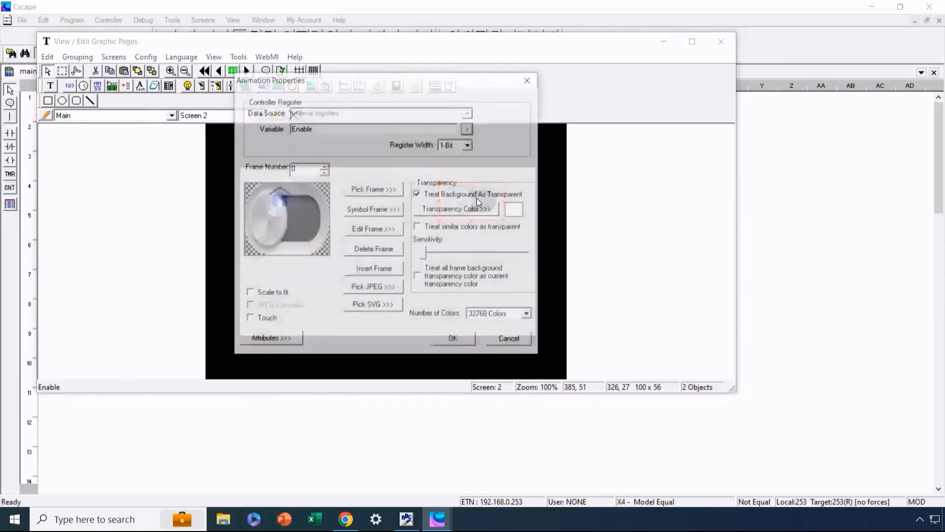
left_click(251, 320)
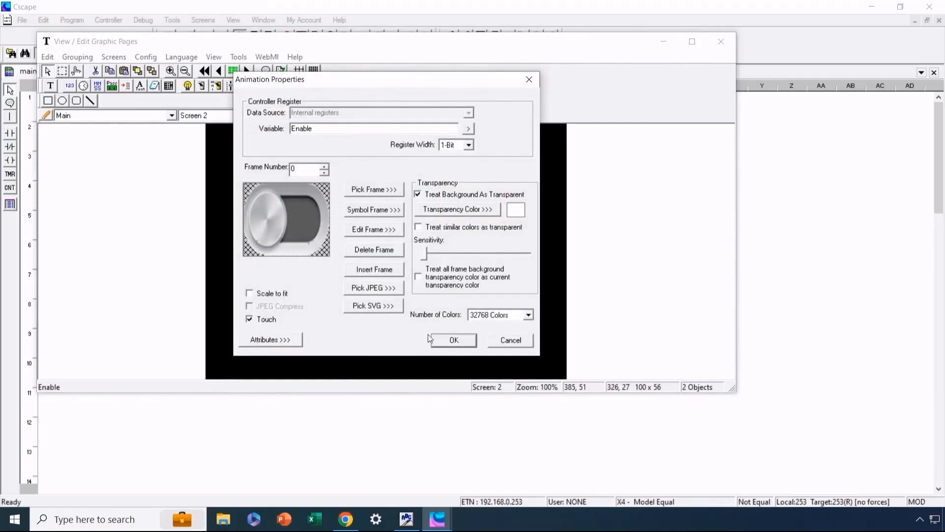
left_click(453, 340)
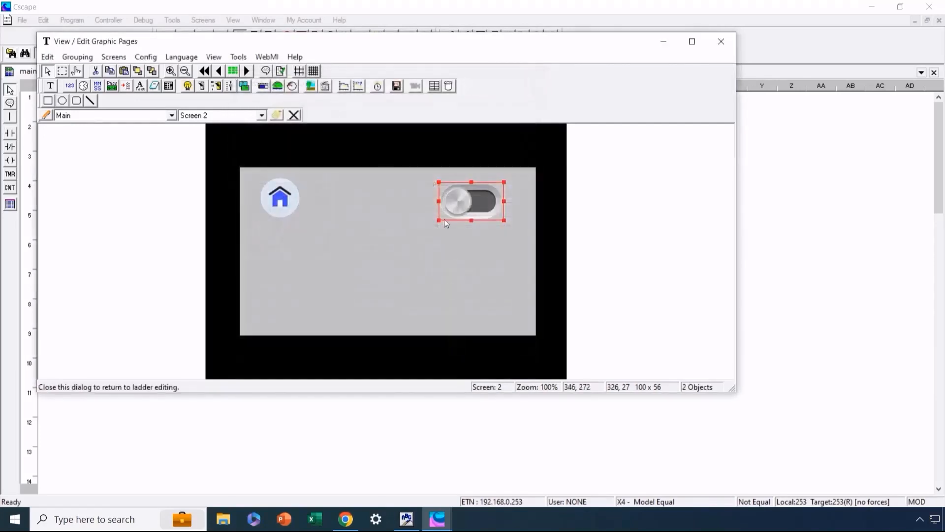
Copy the Enable toggle animation, paste it on Screen 2 and place the duplicate directly below the original at about 326, 107.
right_click(461, 204)
left_click(476, 224)
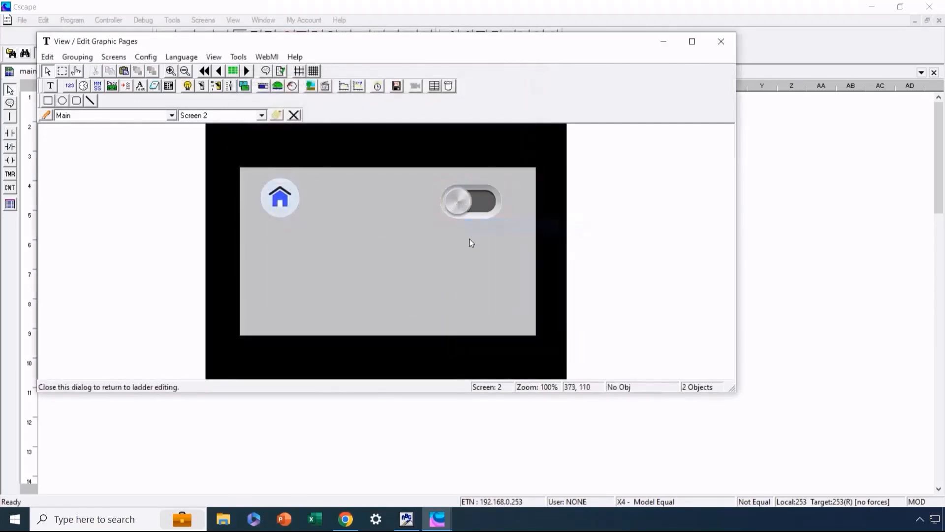
right_click(471, 248)
left_click(476, 255)
left_click_drag(459, 202, 460, 252)
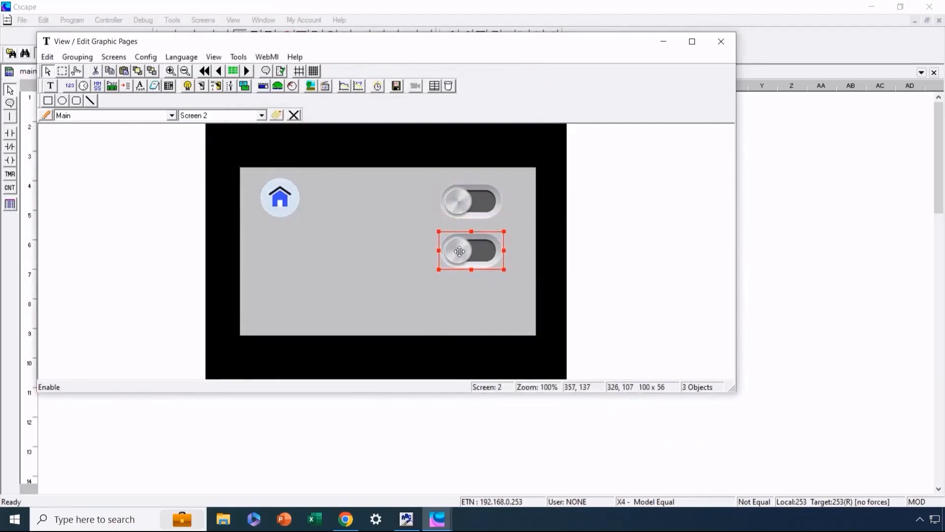
Apply the properties of the lower, duplicated Enable animation with Touch turned off and deselect it.
double_click(459, 251)
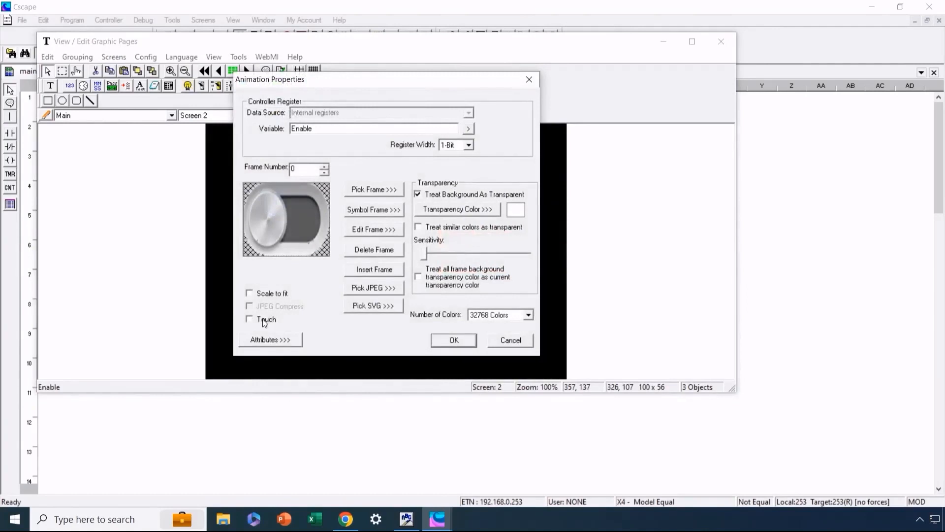
left_click(454, 340)
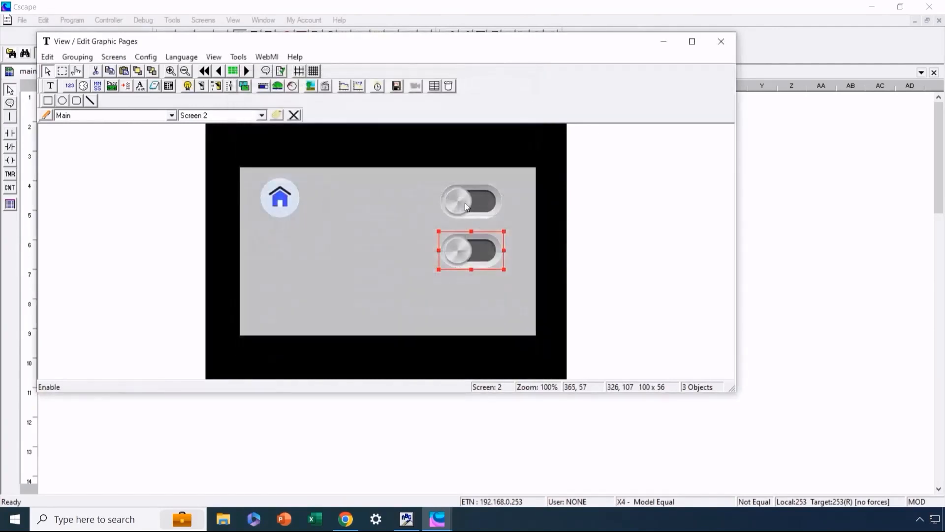
left_click(400, 245)
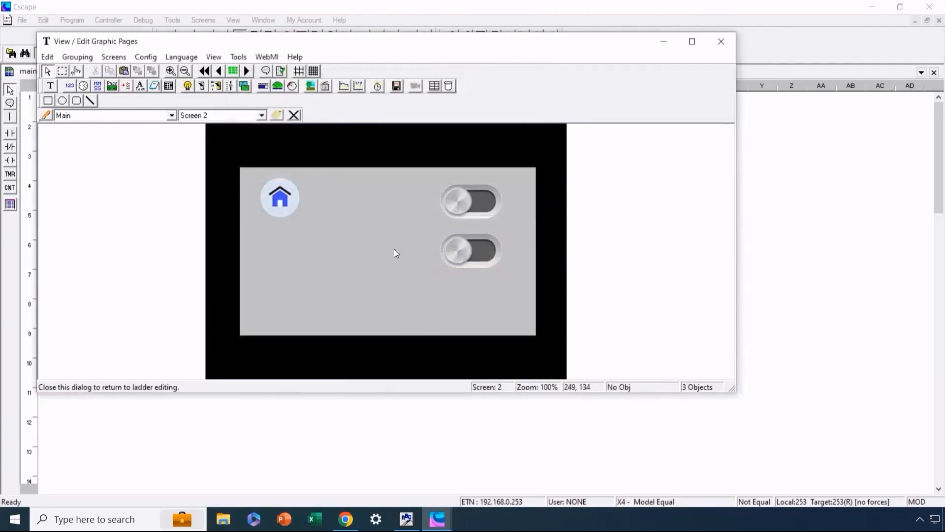